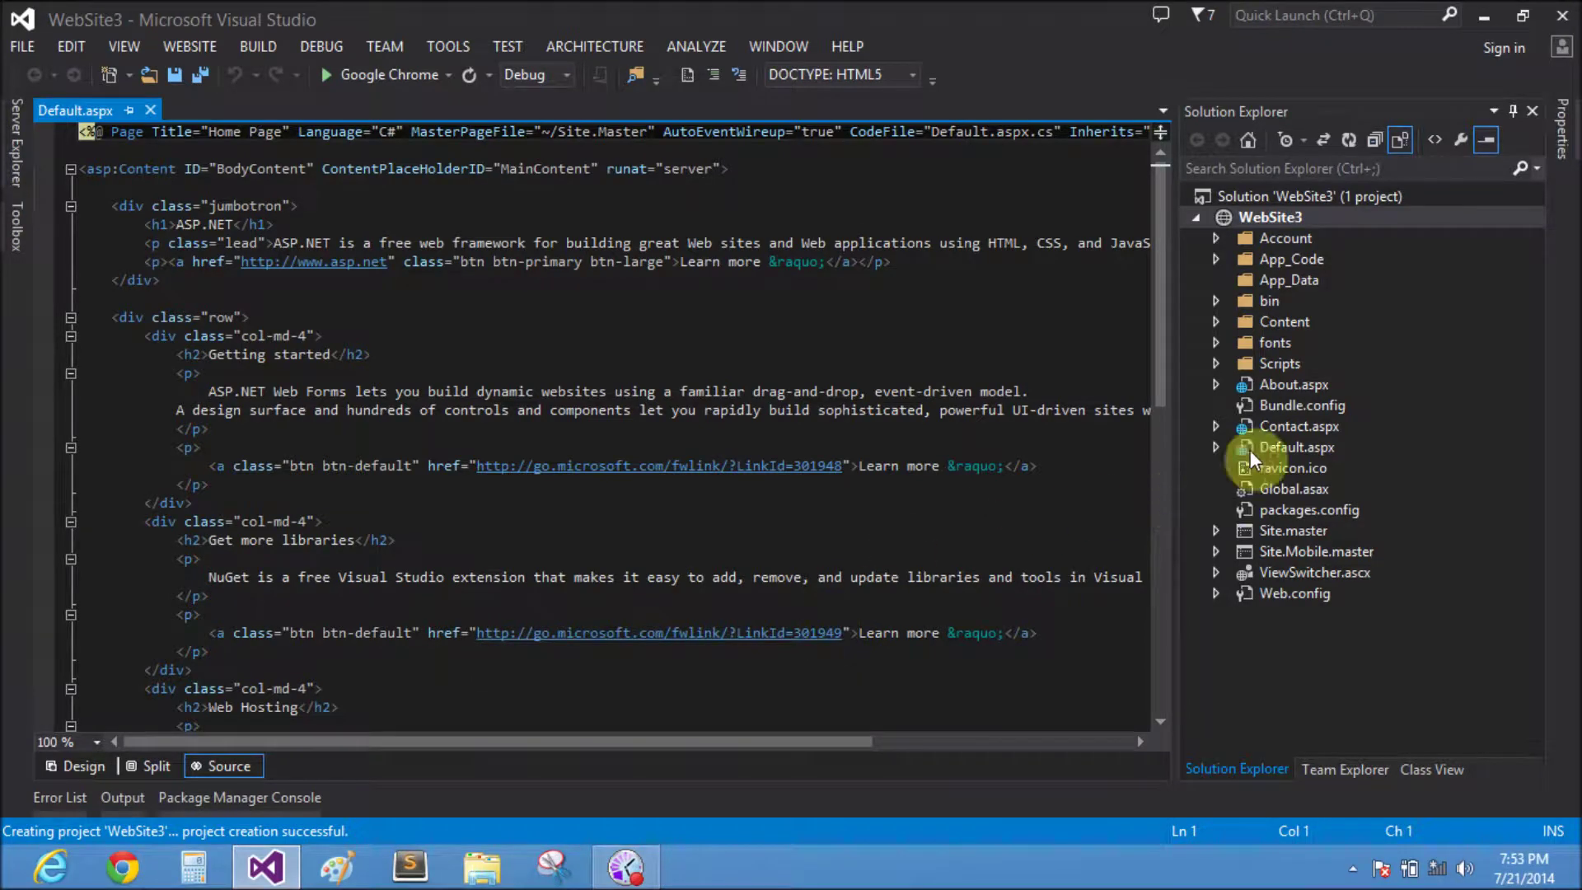
Add the blank web form Default2.aspx to WebSite3, view it in Design, then switch to Paint
right_click(1277, 217)
mouse_move(925, 339)
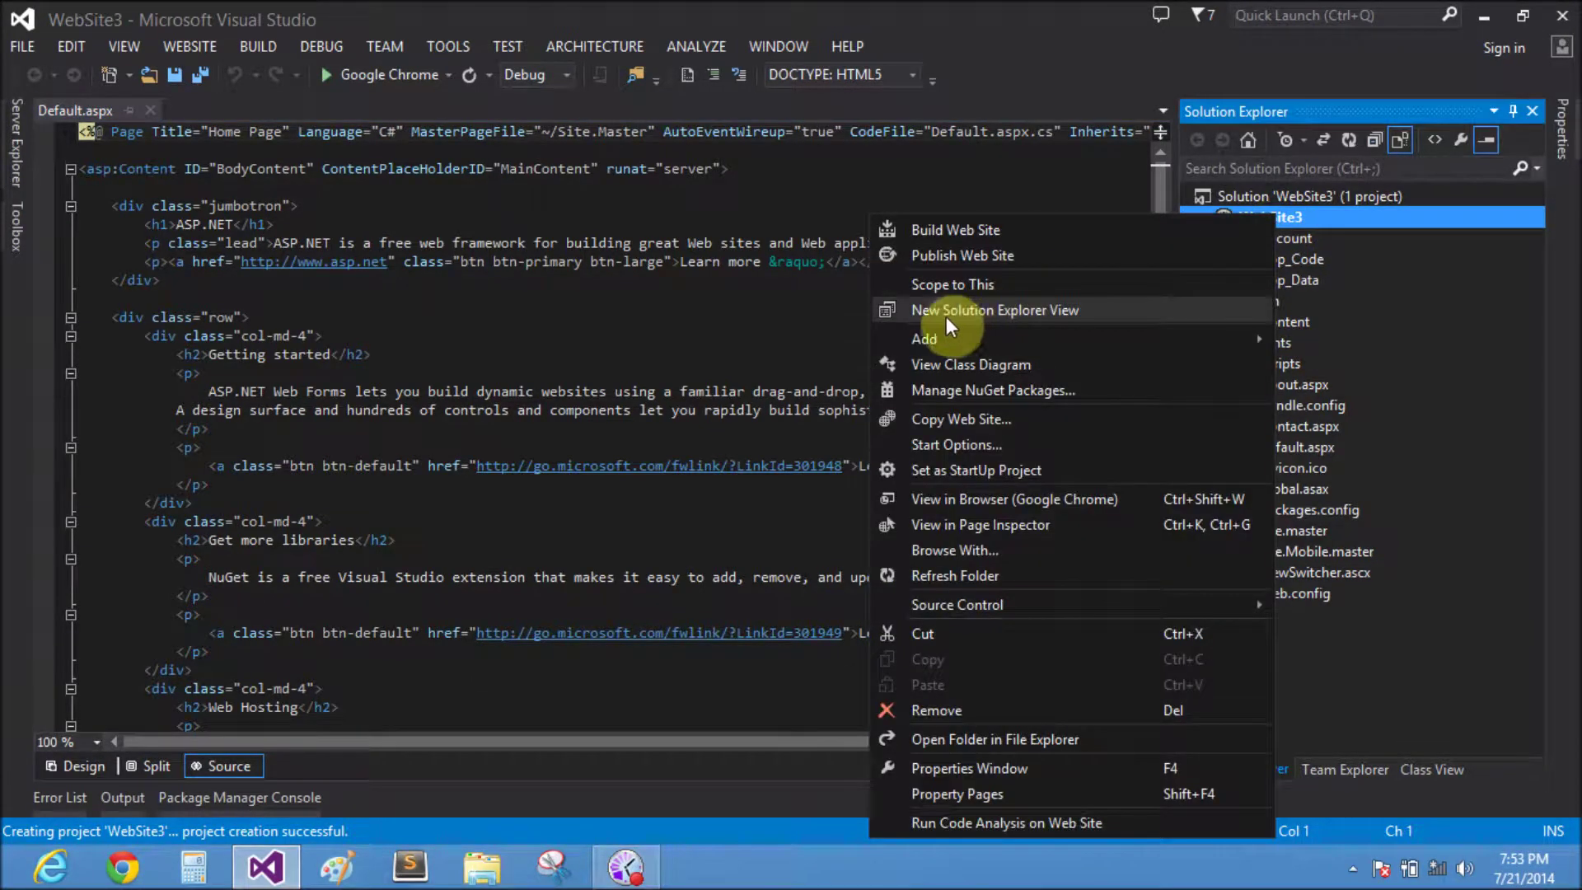
click(725, 348)
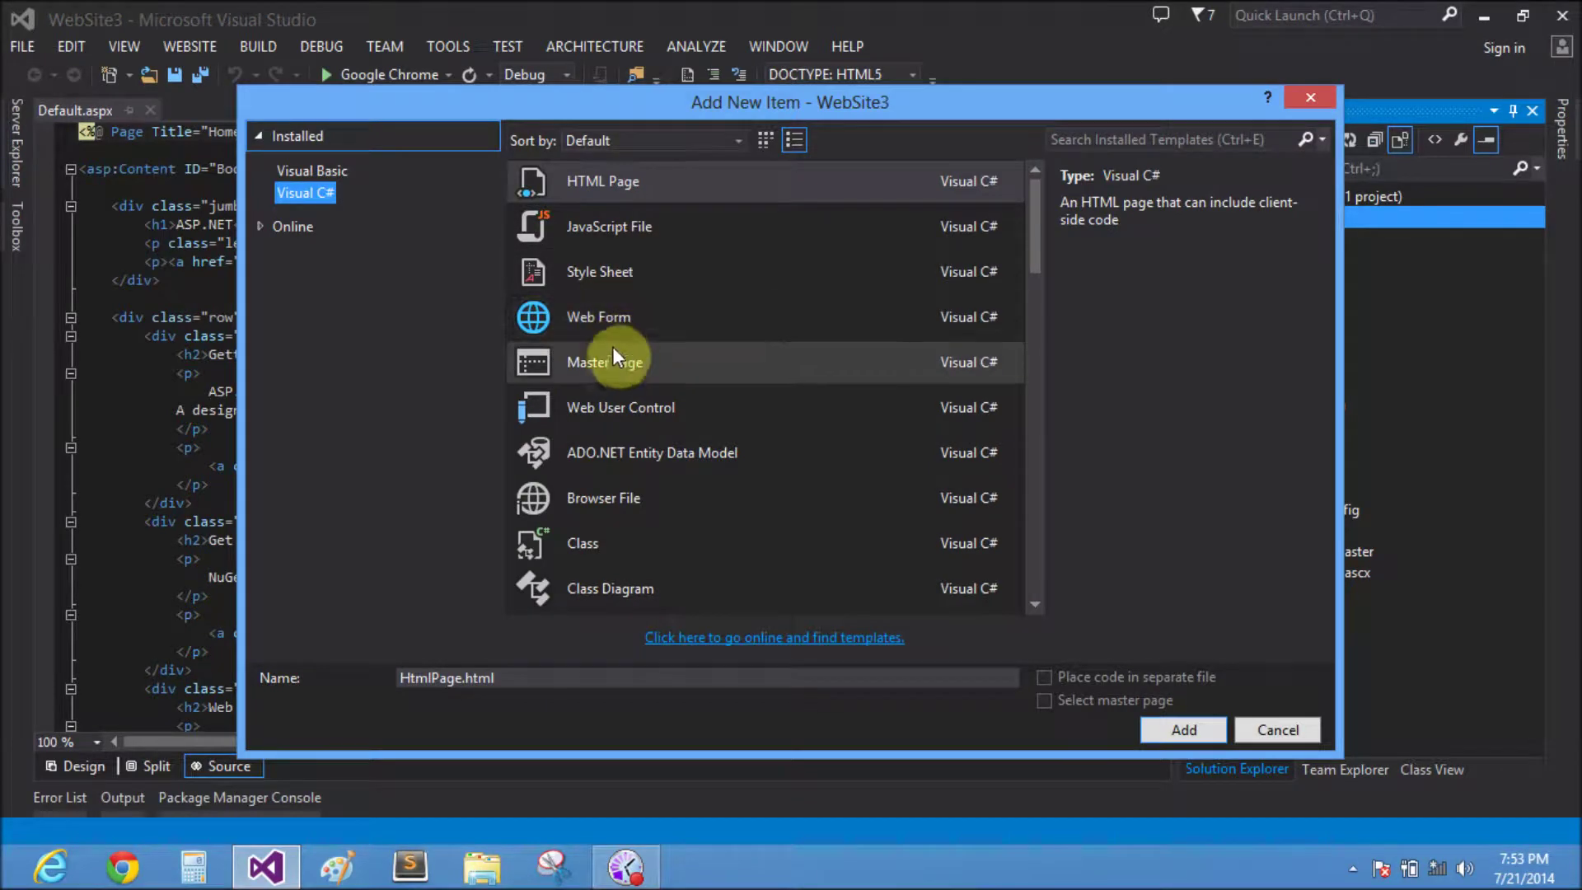
click(609, 322)
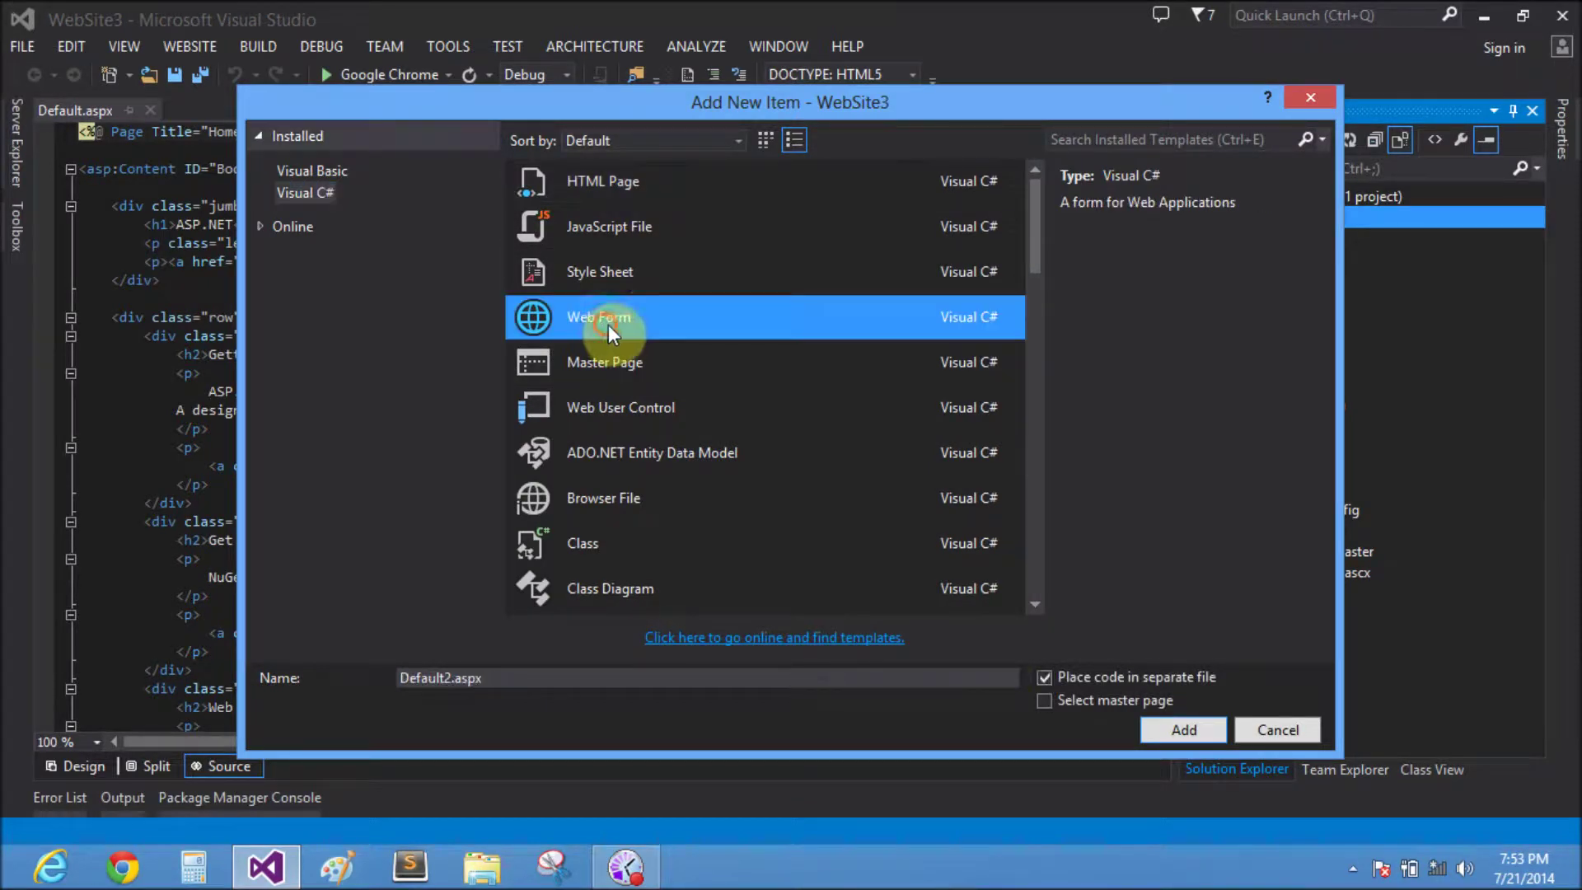
click(1180, 730)
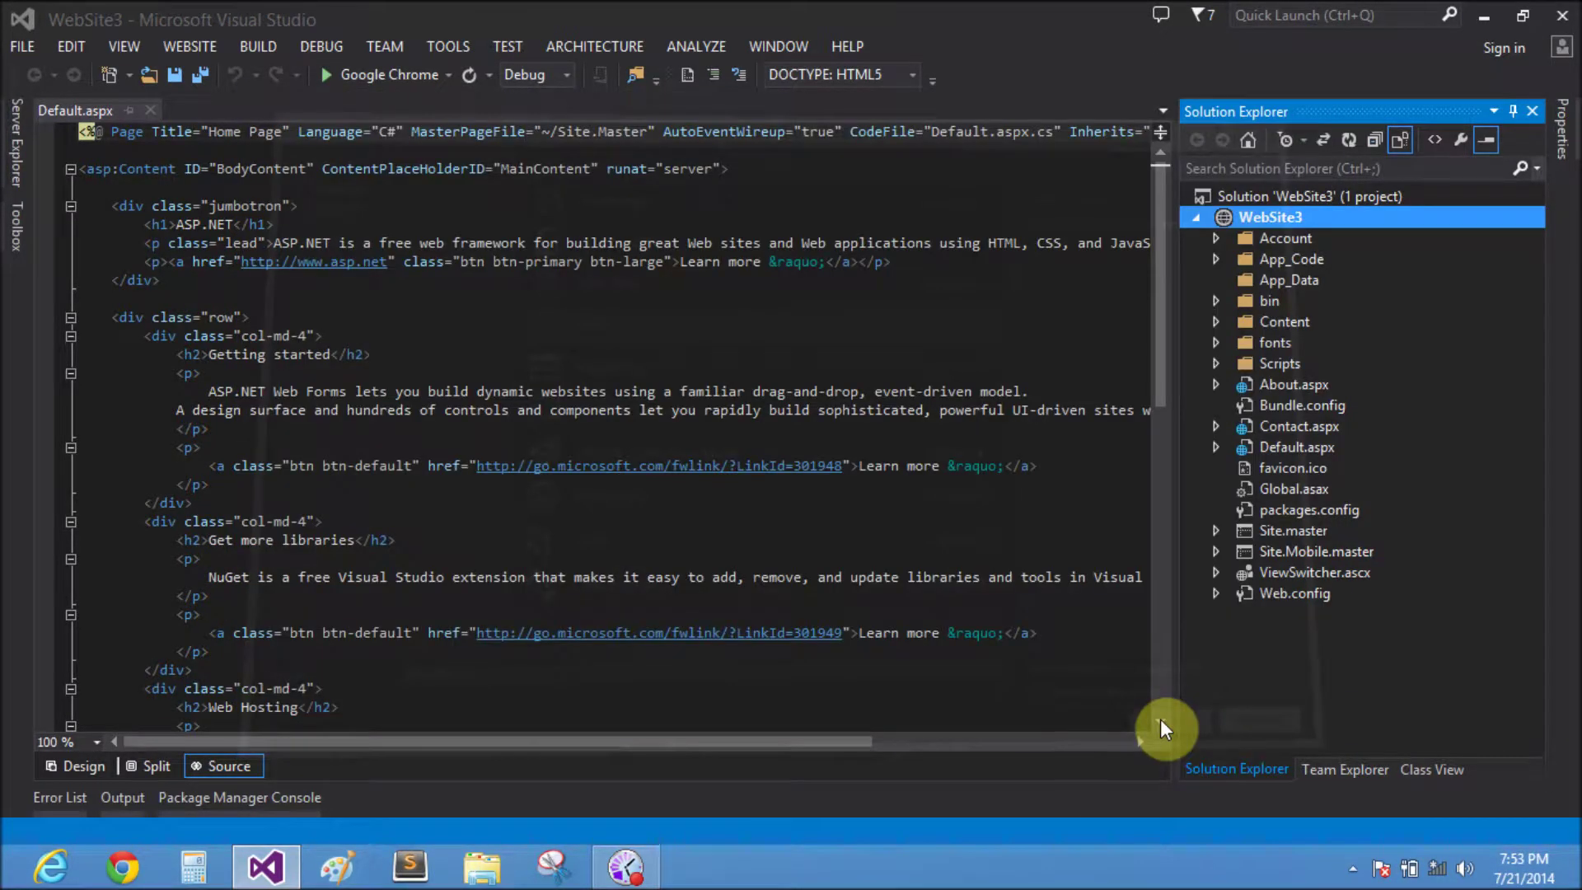
click(70, 767)
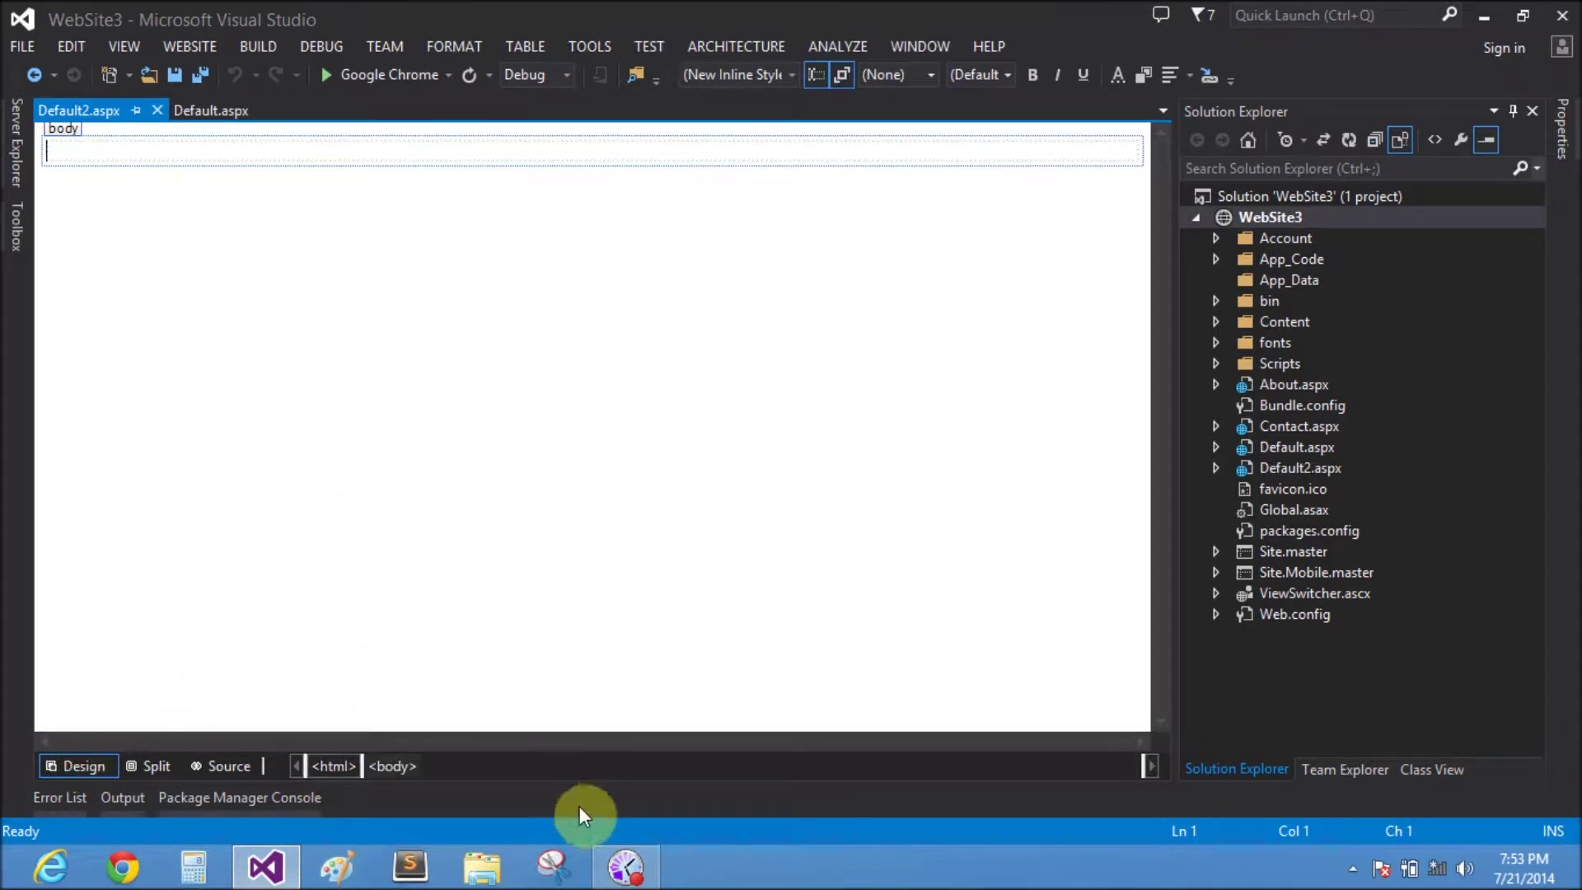
click(373, 876)
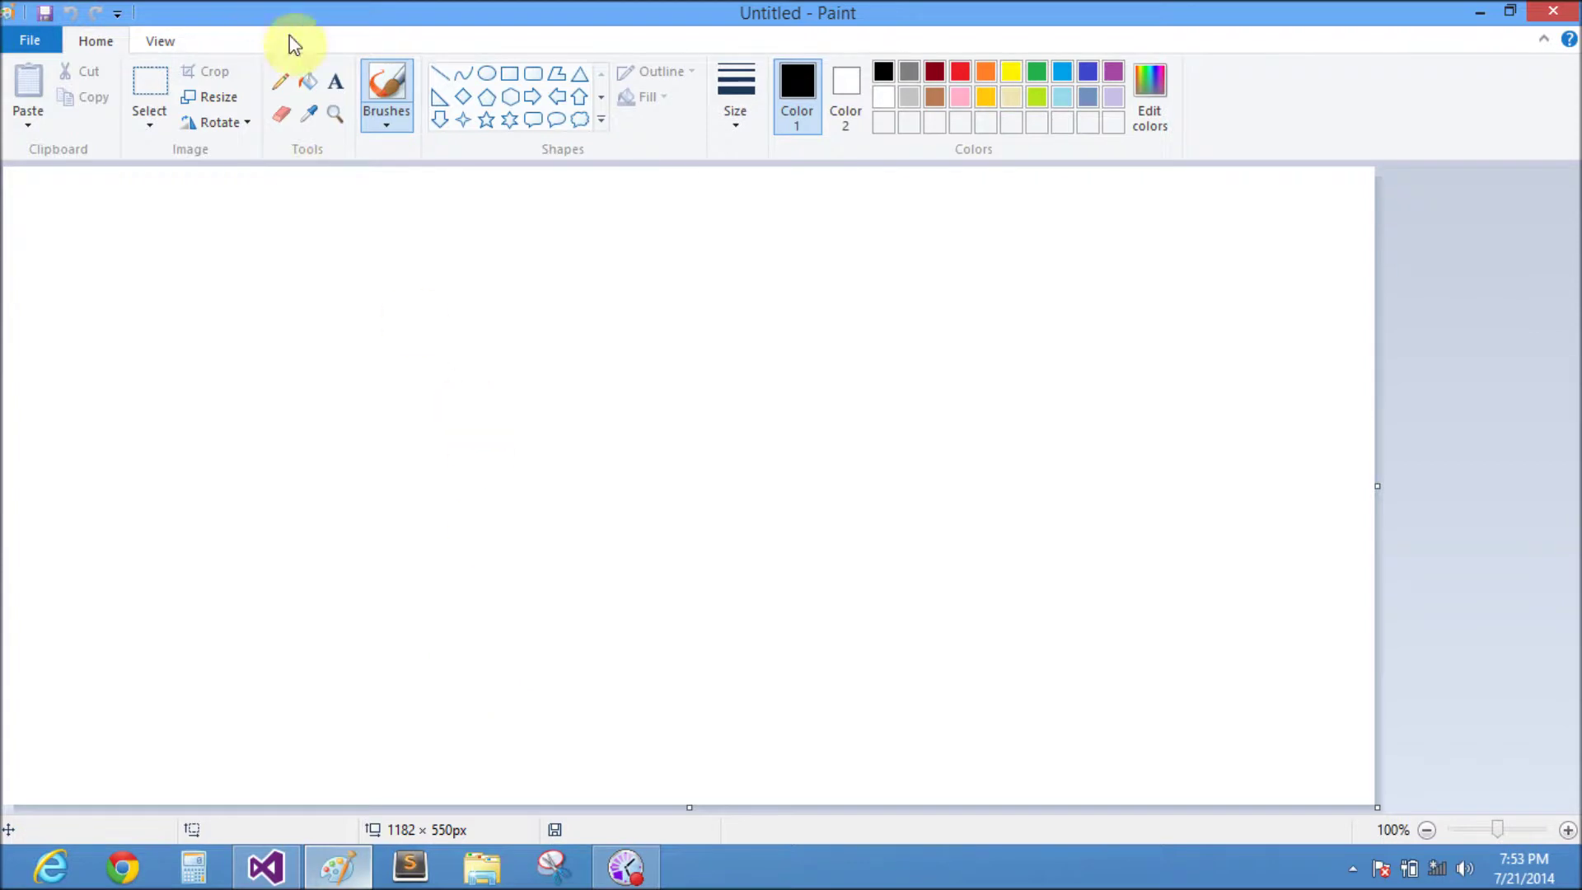
With the pencil, handwrite and underline the heading 'Dictionary Object'
click(280, 82)
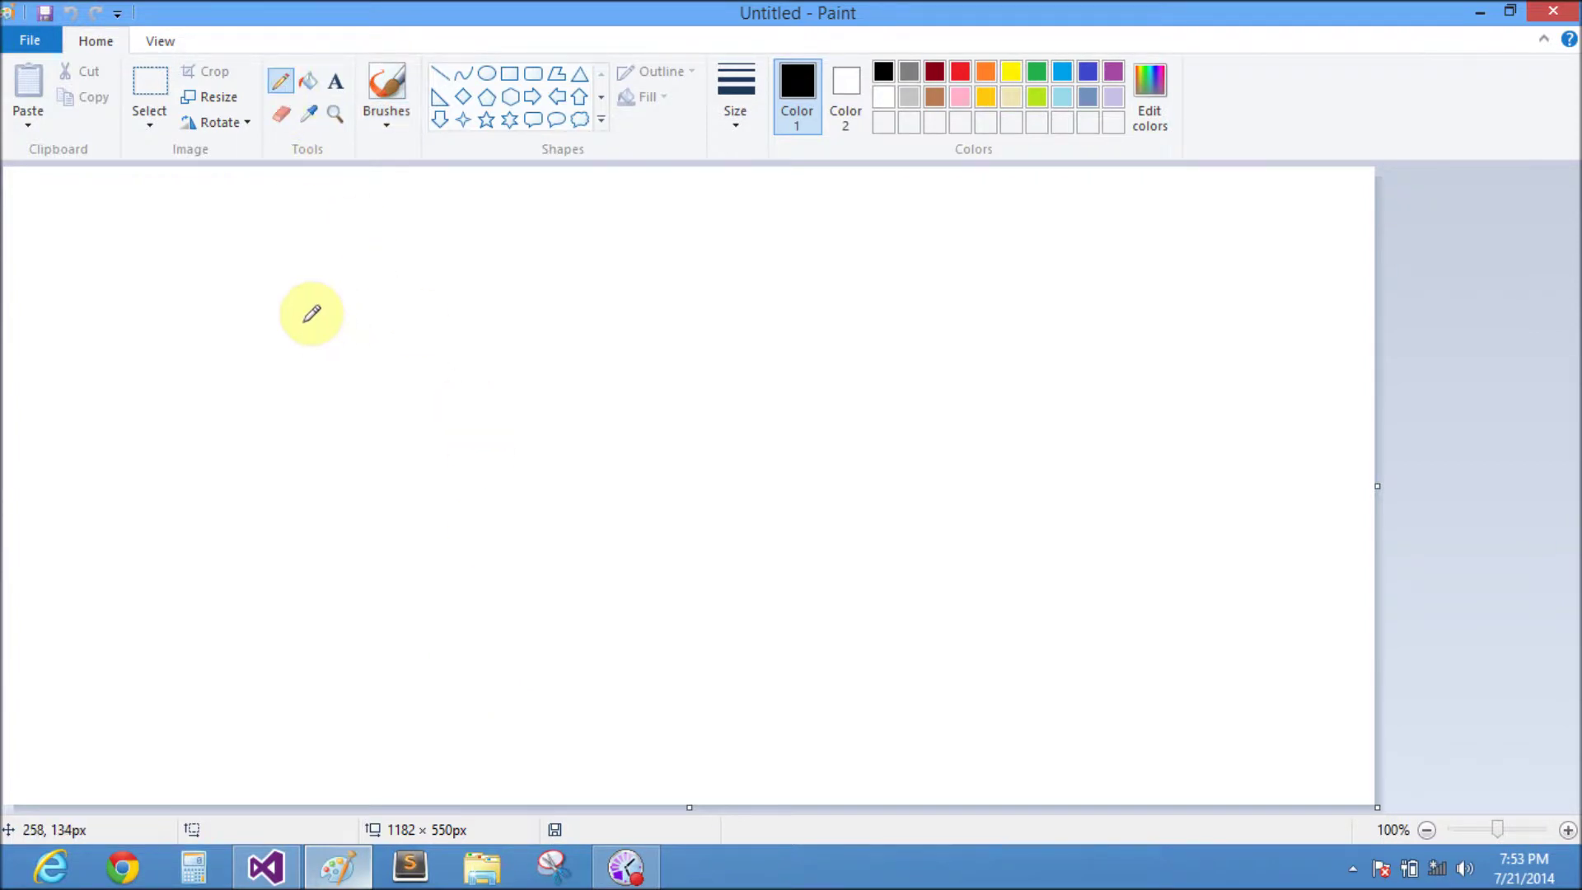
mouse_move(329, 343)
mouse_down()
mouse_move(367, 294)
mouse_move(459, 248)
mouse_move(491, 255)
mouse_up()
mouse_move(563, 214)
mouse_down()
mouse_move(566, 248)
mouse_move(586, 185)
mouse_move(622, 205)
mouse_move(658, 186)
mouse_up()
drag(368, 391, 458, 331)
drag(477, 319, 666, 216)
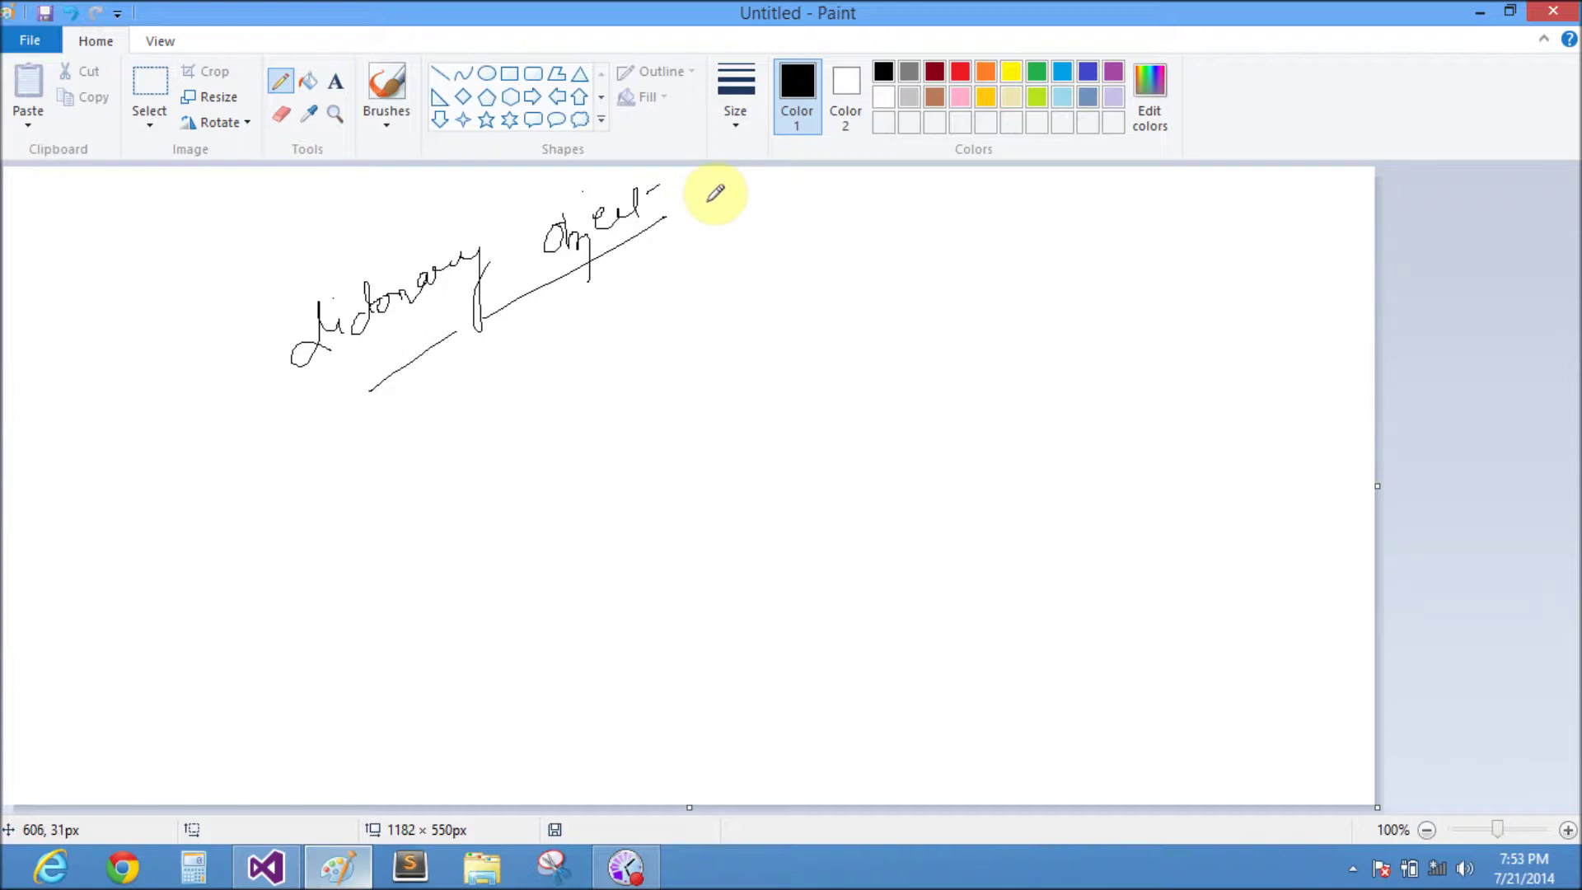
Write the type pairs (string, string), (int, int) and String, int beside the heading
mouse_move(707, 196)
mouse_down()
mouse_move(702, 247)
mouse_move(747, 246)
mouse_move(767, 220)
mouse_move(798, 253)
mouse_move(870, 230)
mouse_move(881, 210)
mouse_up()
mouse_move(883, 222)
mouse_down()
mouse_move(905, 214)
mouse_move(936, 257)
mouse_up()
drag(969, 202, 970, 235)
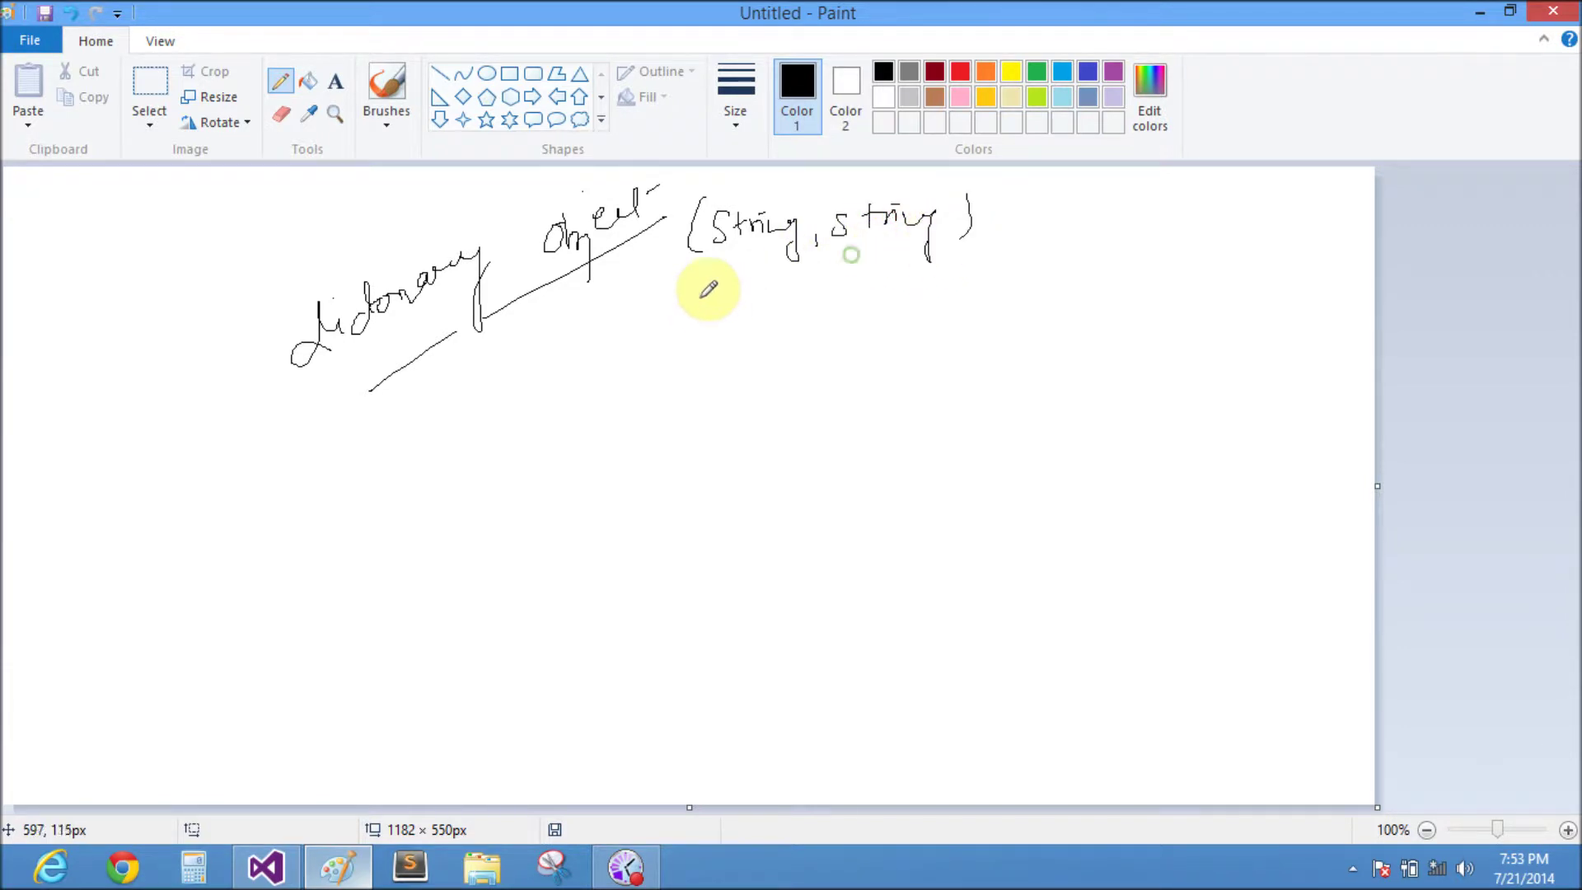
mouse_move(707, 295)
mouse_down()
mouse_move(704, 319)
mouse_move(776, 286)
mouse_move(892, 294)
mouse_up()
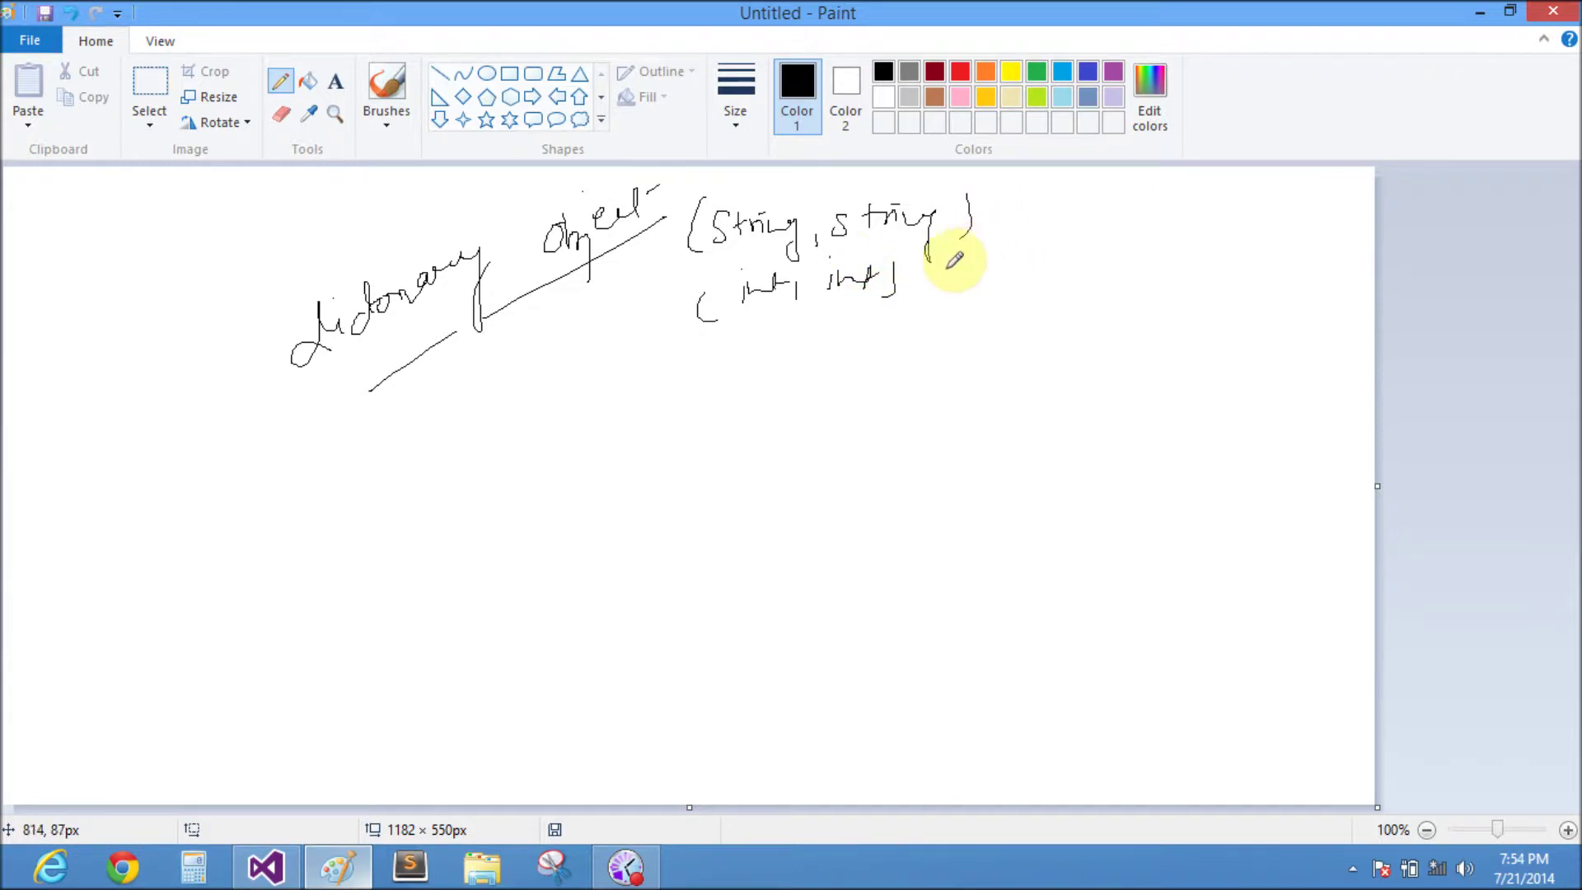
click(964, 254)
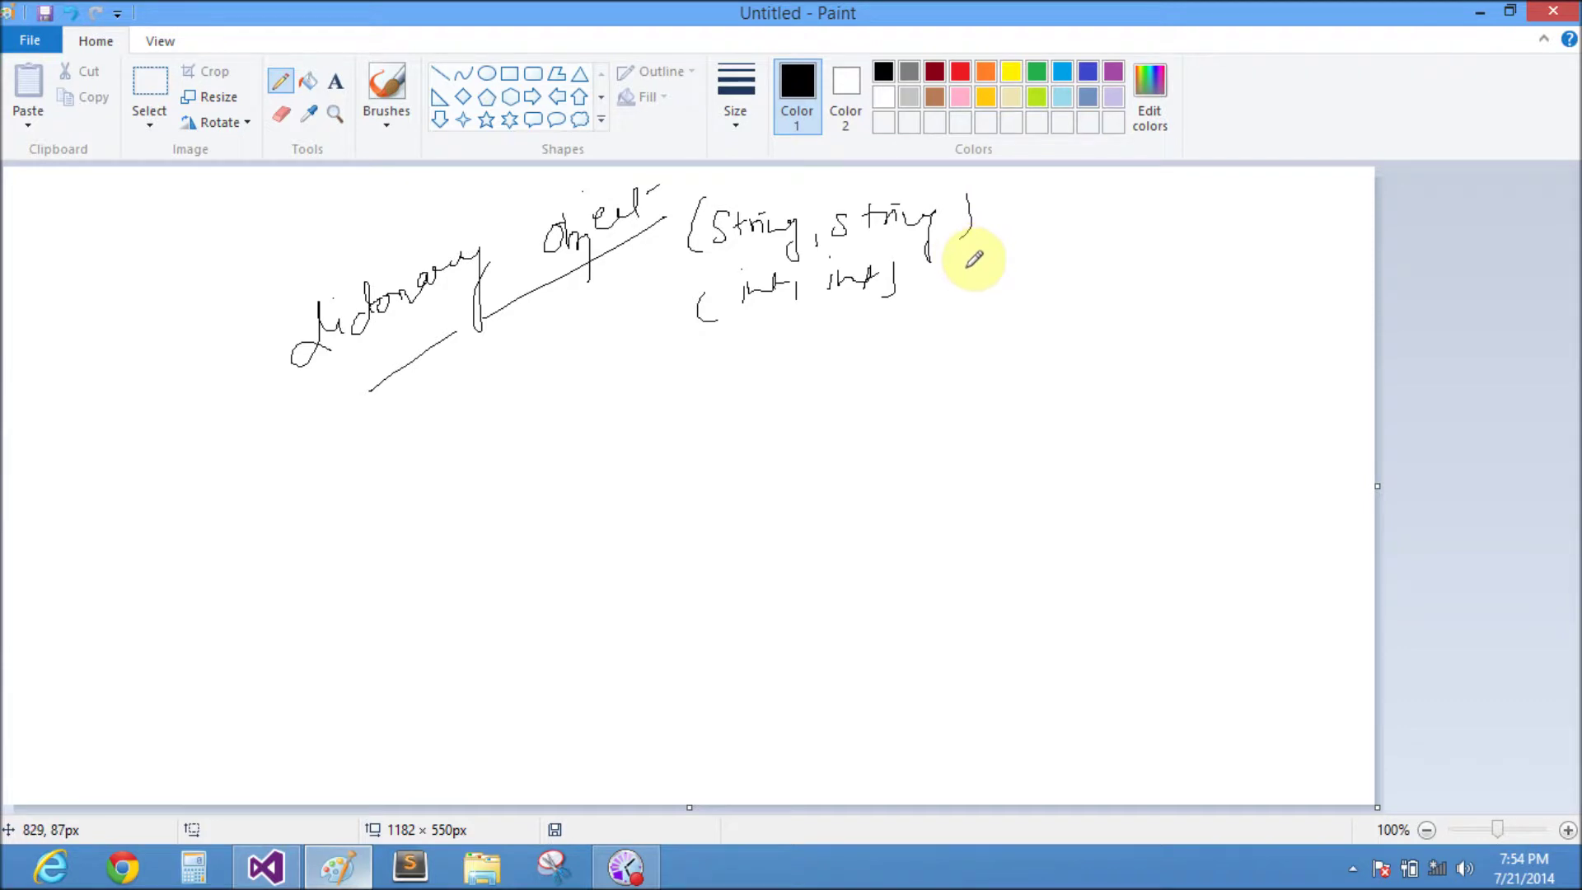
mouse_move(976, 260)
mouse_down()
mouse_move(958, 288)
mouse_move(1021, 255)
mouse_move(1035, 298)
mouse_move(1121, 282)
mouse_up()
drag(1110, 267, 1138, 263)
Sketch an empty box below the notes
click(614, 469)
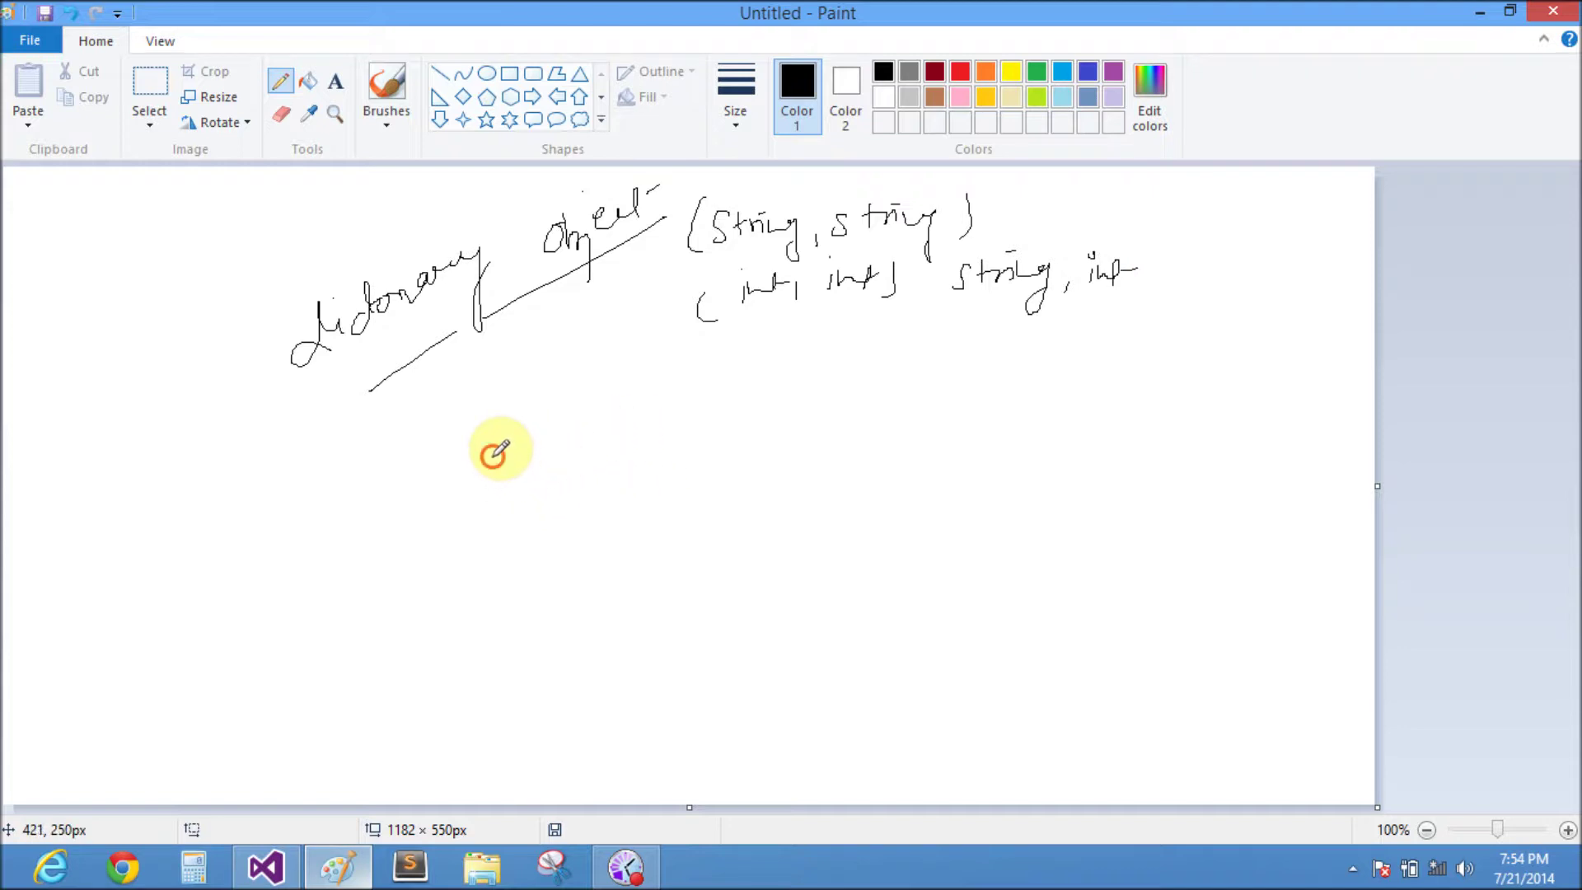
drag(495, 453, 499, 576)
mouse_move(492, 455)
mouse_down()
mouse_move(734, 388)
mouse_move(801, 534)
mouse_move(524, 610)
mouse_move(517, 637)
mouse_up()
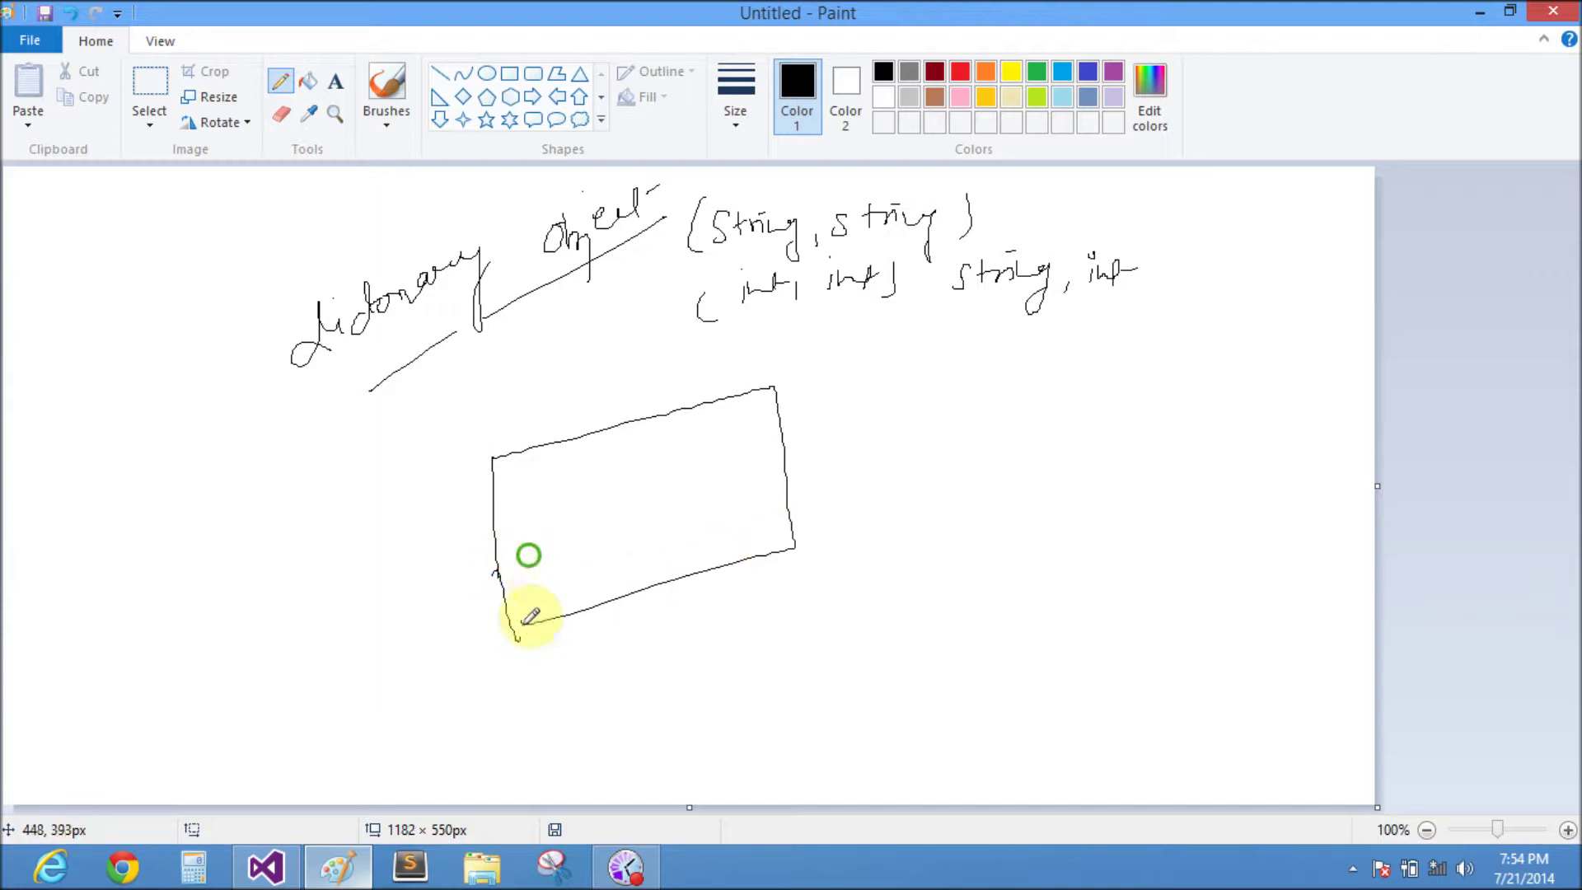
Label the box columns Key and Value, with an arrow marking Key as name
click(517, 454)
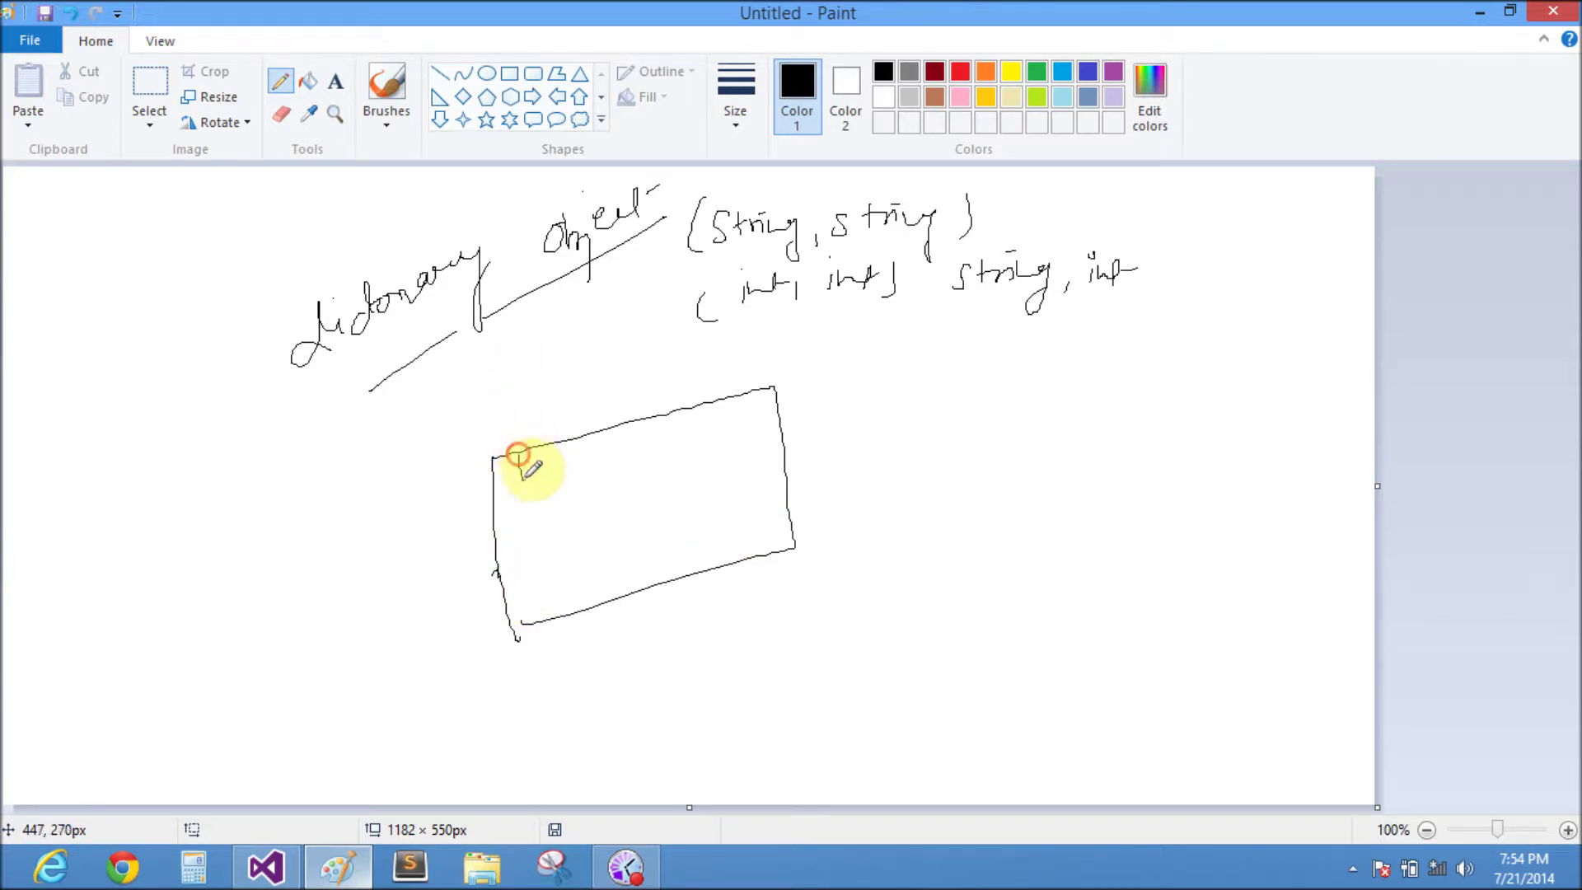
mouse_move(519, 455)
mouse_down()
mouse_move(544, 460)
mouse_move(554, 492)
mouse_move(571, 455)
mouse_move(633, 544)
mouse_move(629, 581)
mouse_up()
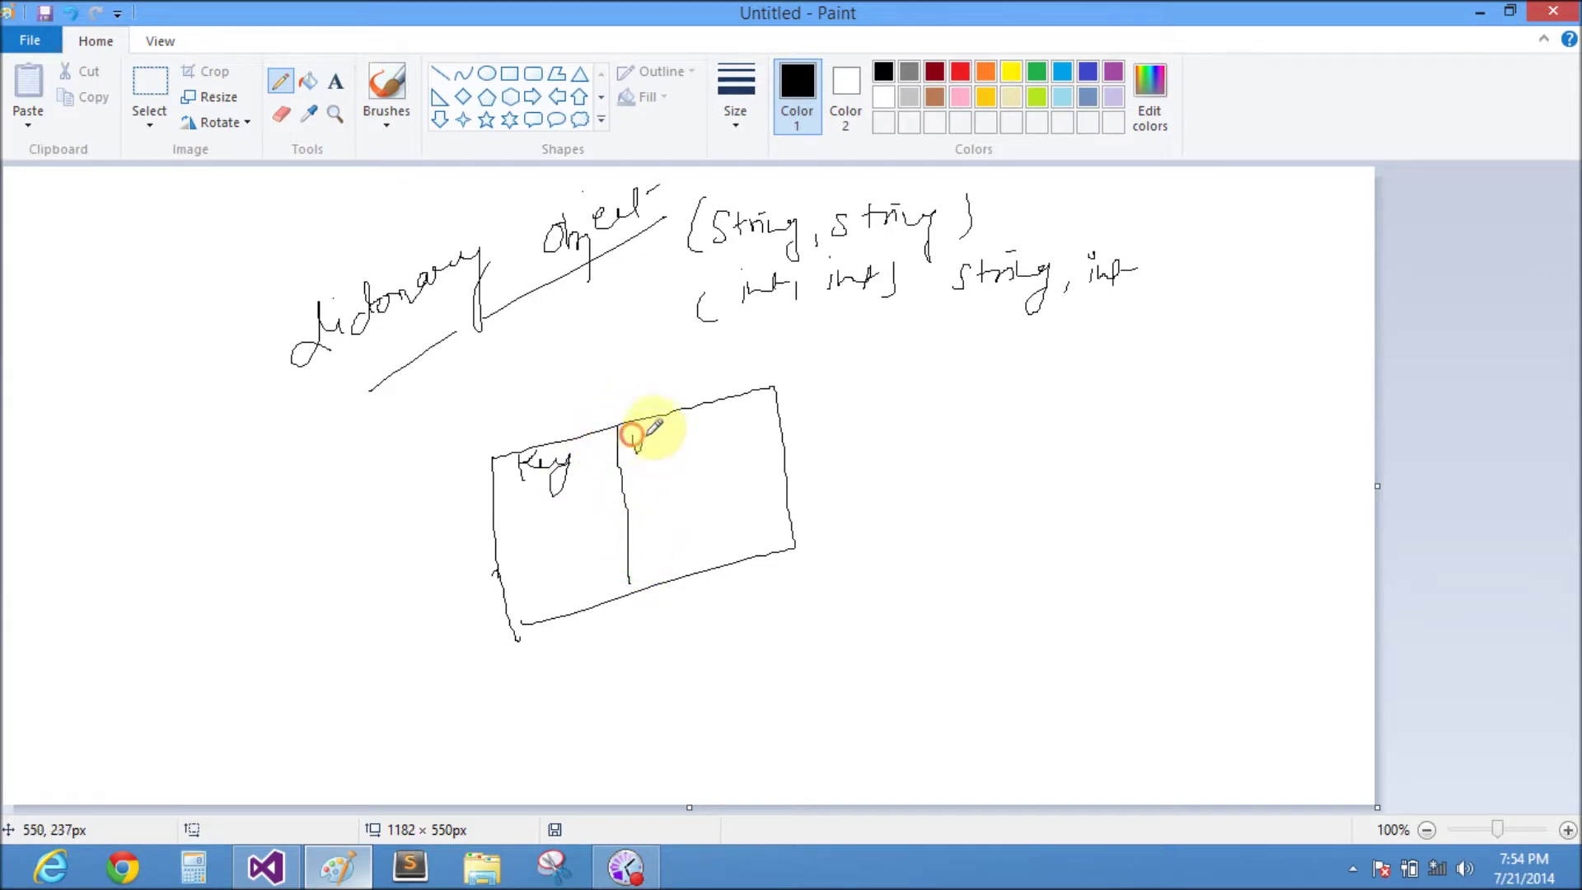
drag(634, 435, 715, 441)
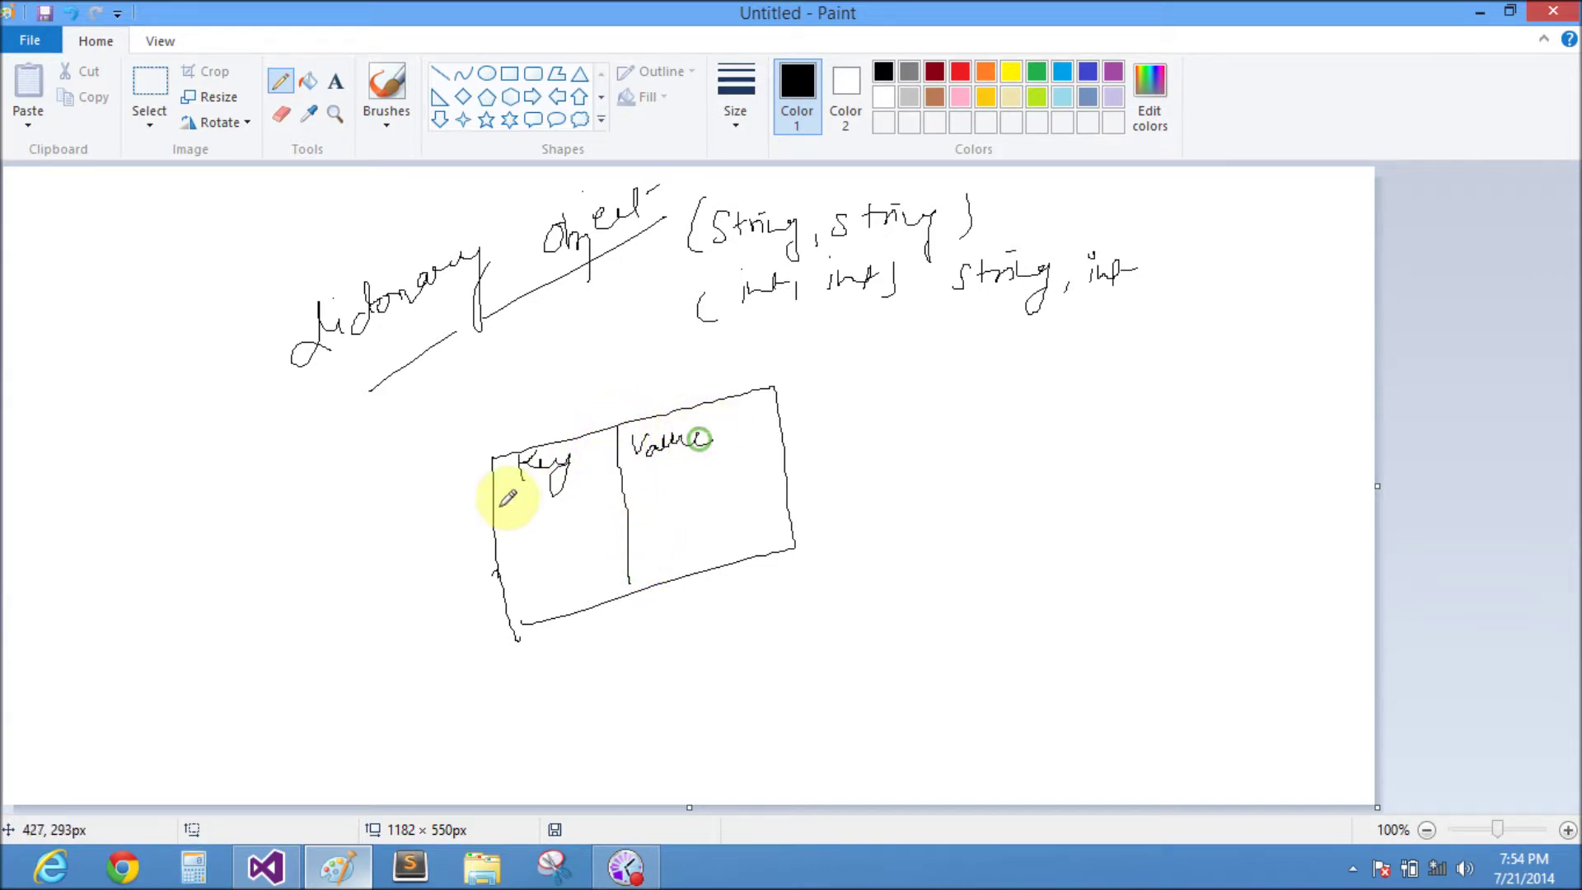
drag(494, 507, 792, 466)
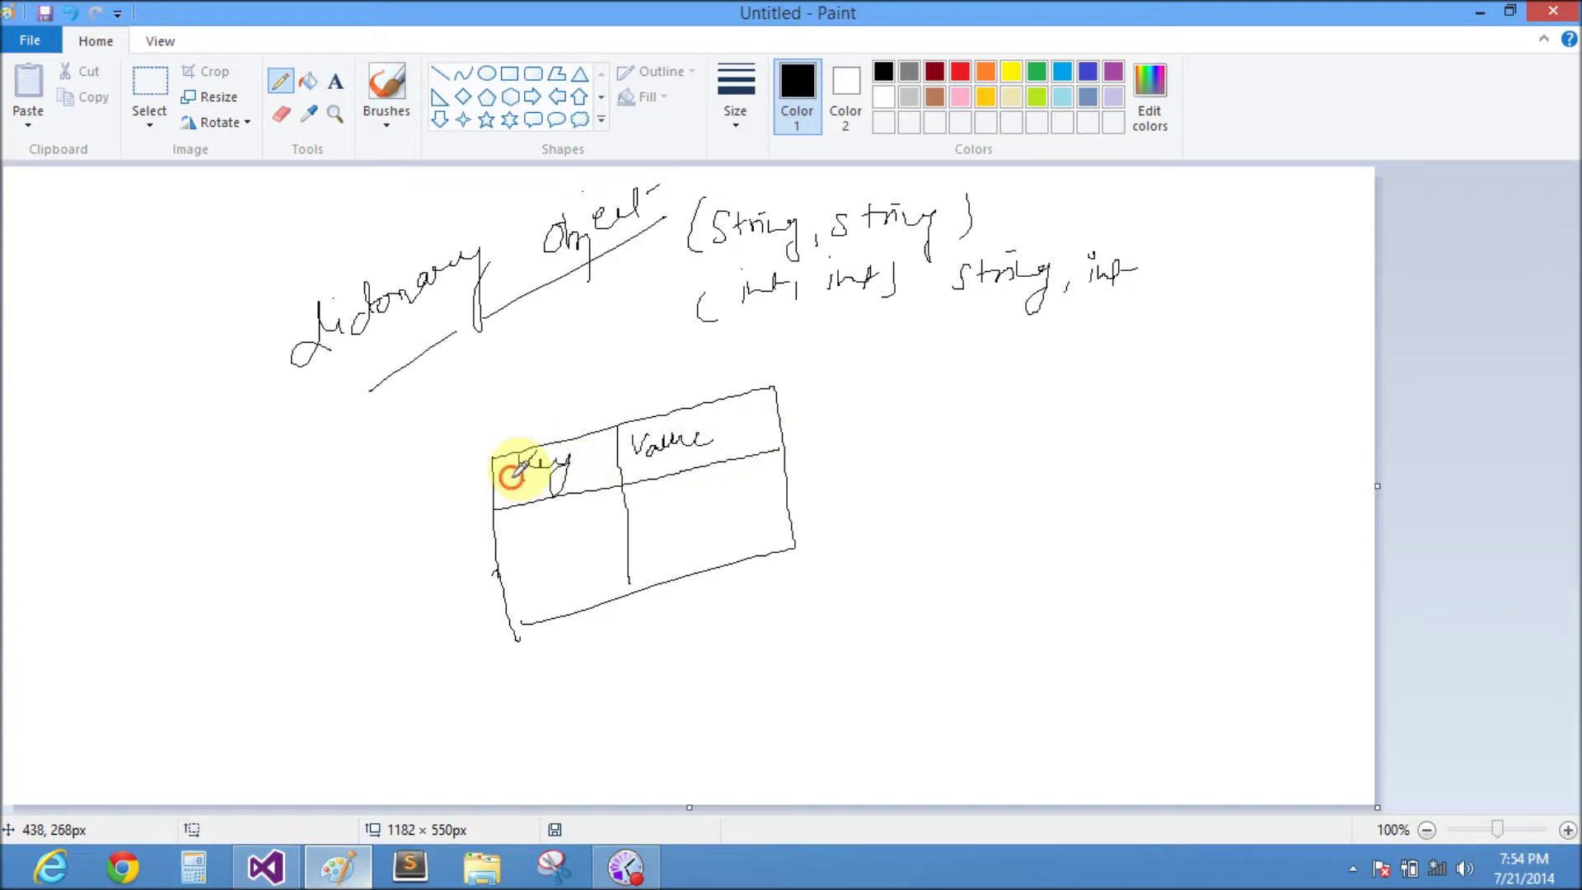
mouse_move(513, 478)
mouse_down()
mouse_move(438, 504)
mouse_move(474, 505)
mouse_up()
mouse_move(332, 531)
mouse_down()
mouse_move(415, 505)
mouse_move(451, 433)
mouse_move(526, 383)
mouse_up()
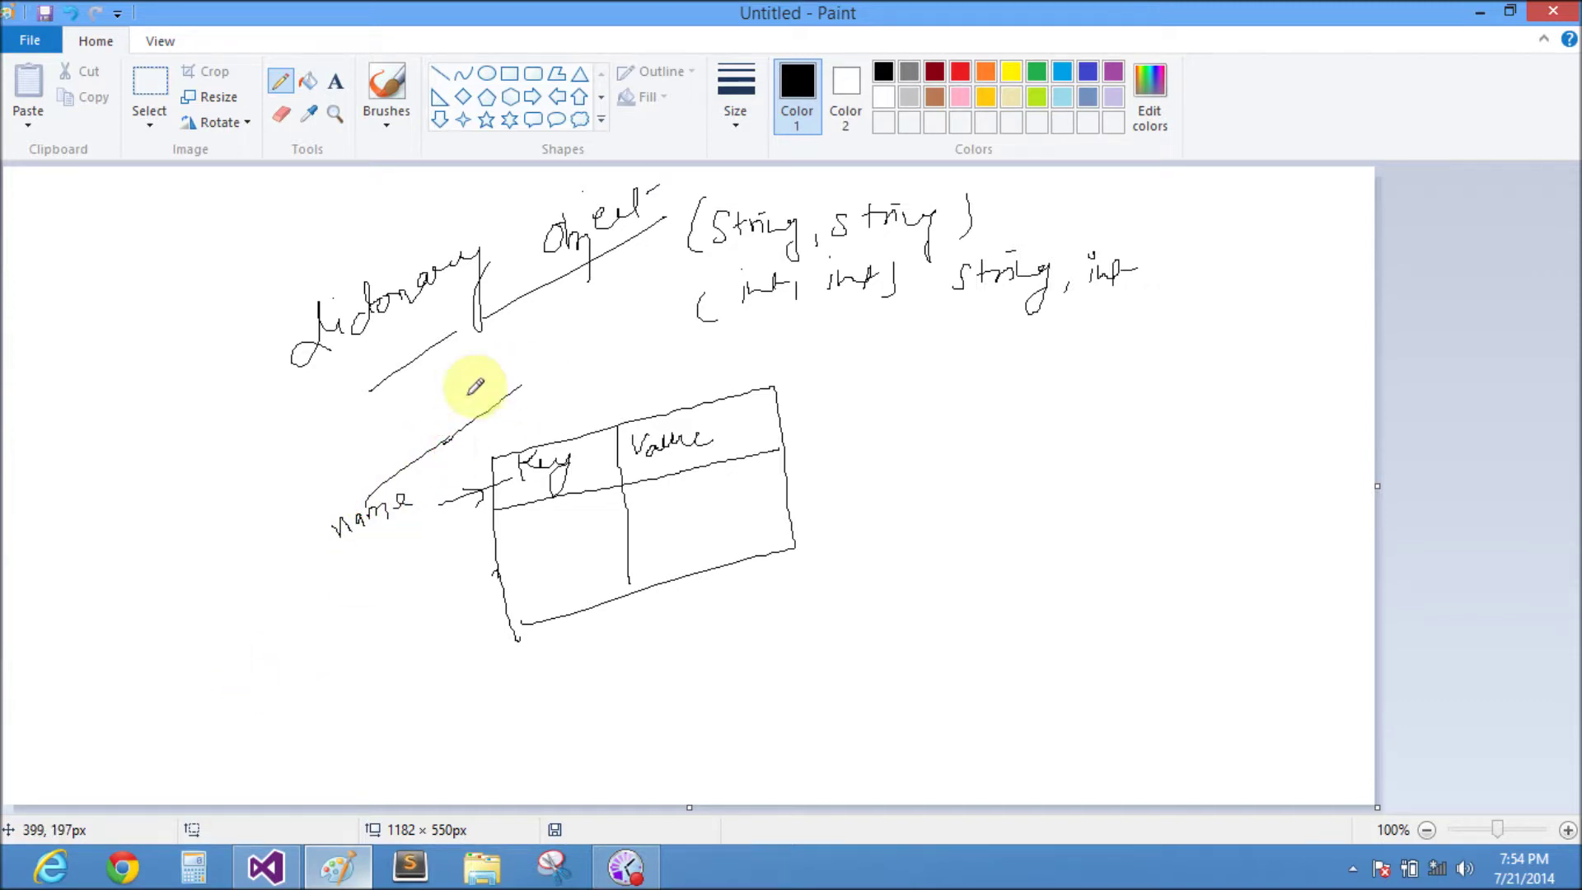
Link name and age to the <String, int> pair and connect it to the table
drag(525, 384, 694, 248)
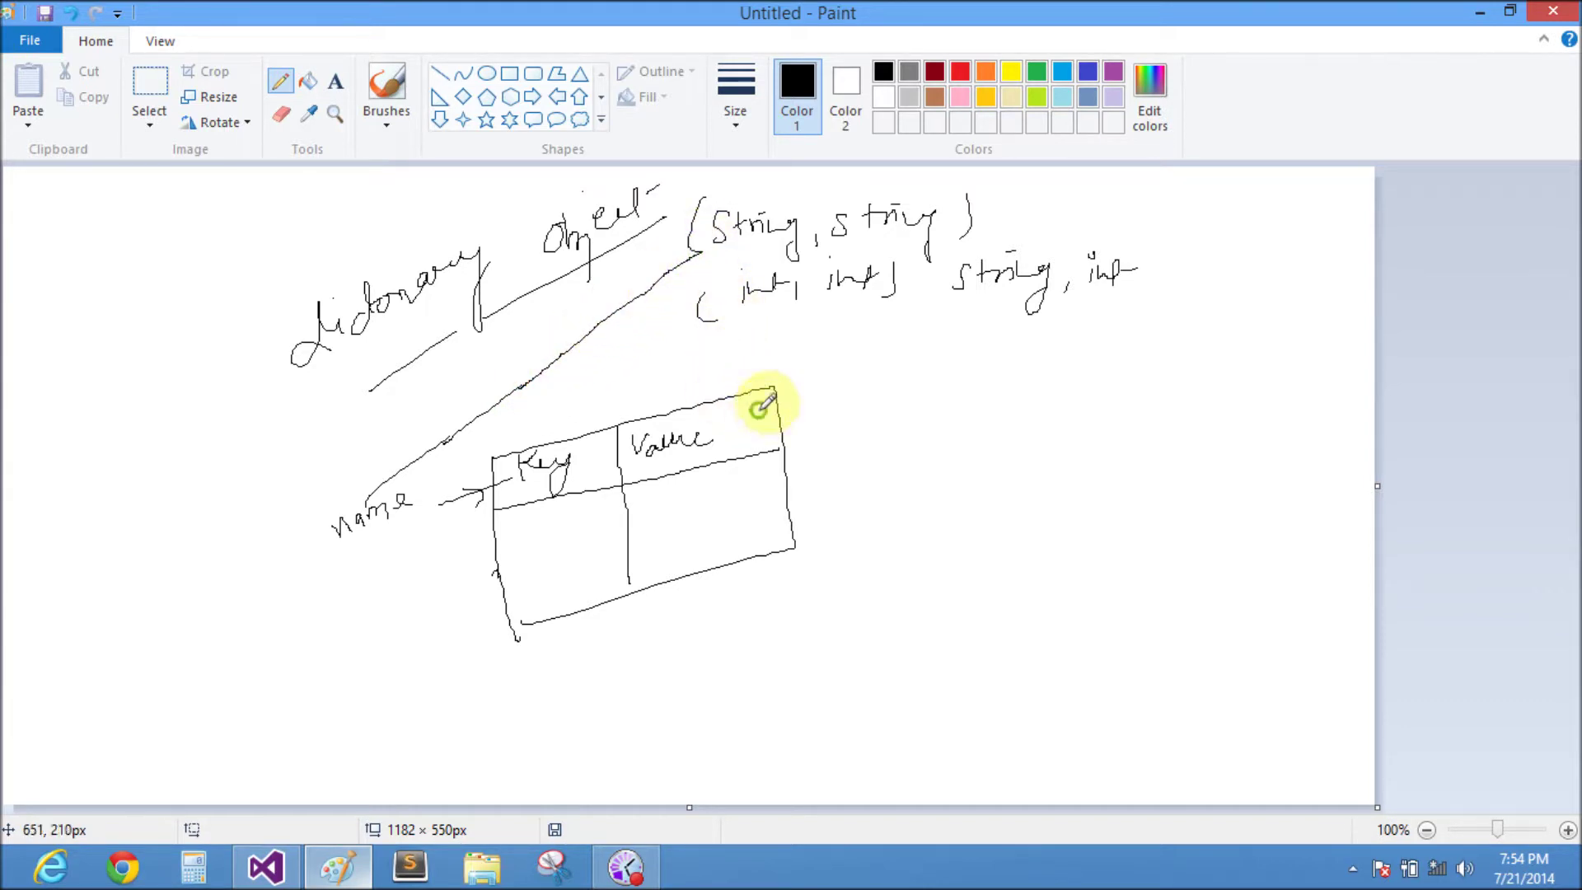
mouse_move(756, 433)
mouse_down()
mouse_move(818, 405)
mouse_move(866, 414)
mouse_move(867, 450)
mouse_move(909, 398)
mouse_move(1112, 287)
mouse_up()
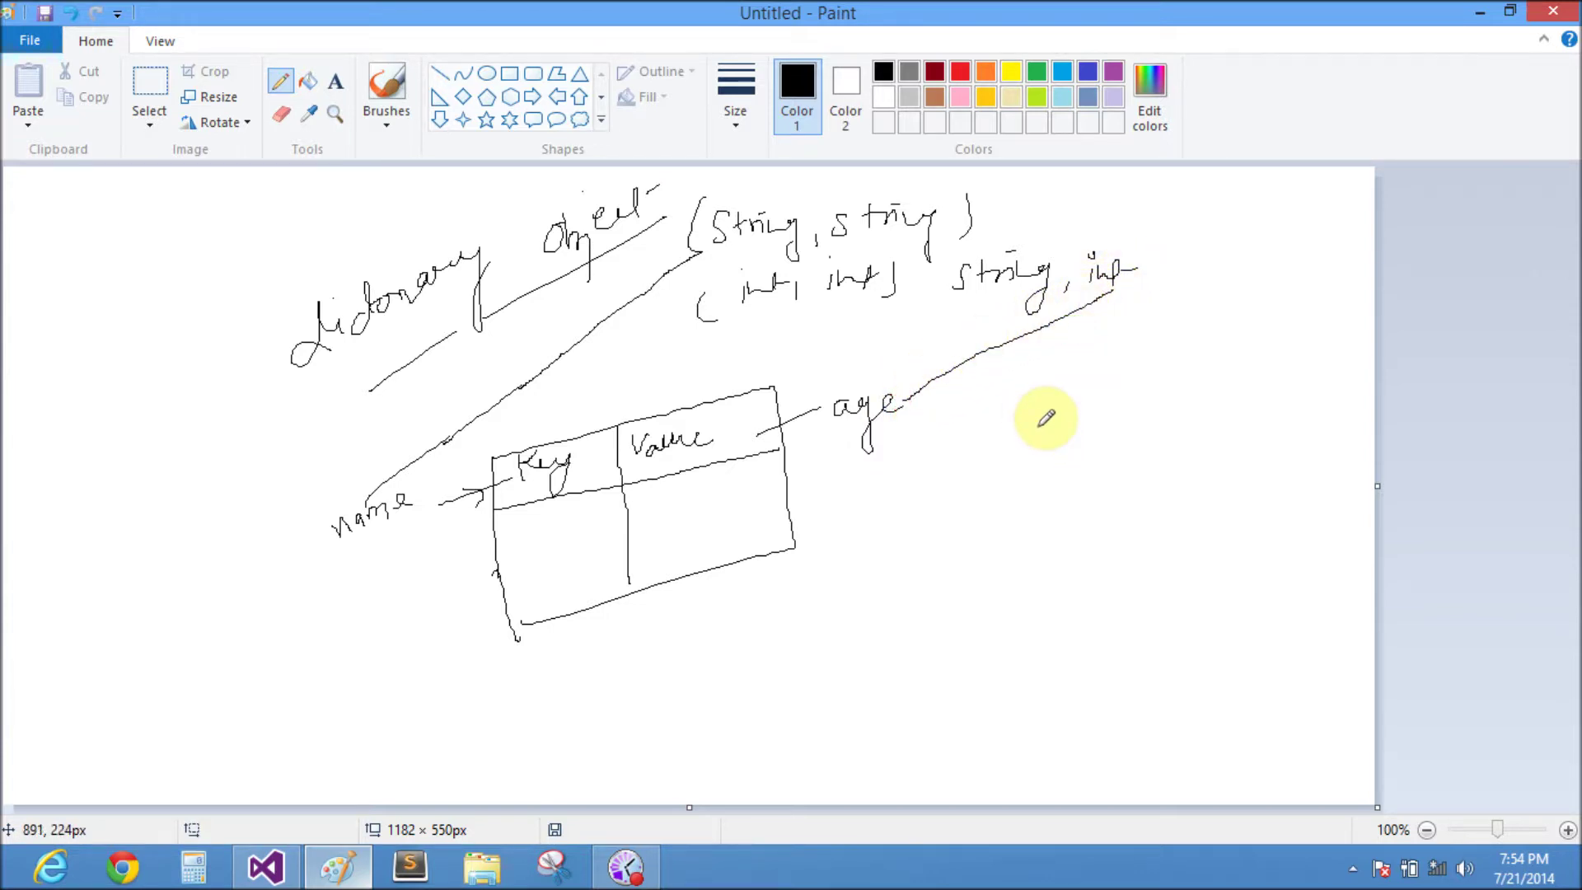
mouse_move(1012, 412)
mouse_down()
mouse_move(1019, 448)
mouse_move(1059, 404)
mouse_move(1076, 416)
mouse_move(1081, 395)
mouse_move(1127, 398)
mouse_move(1117, 460)
mouse_move(1210, 397)
mouse_move(1208, 415)
mouse_up()
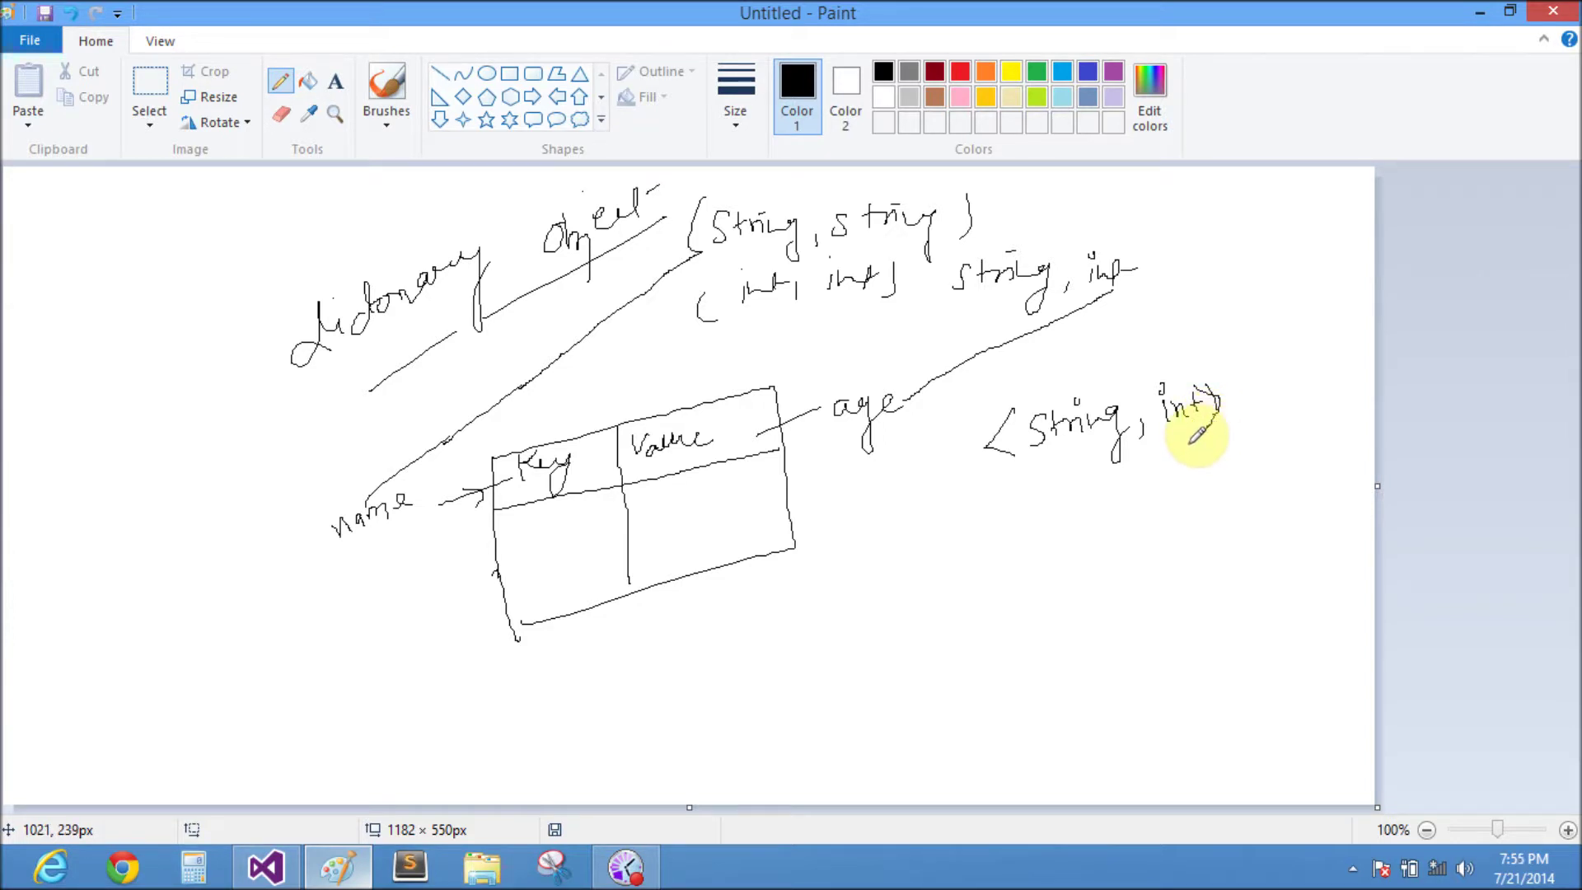
mouse_move(1054, 472)
mouse_down()
mouse_move(914, 560)
mouse_move(801, 550)
mouse_up()
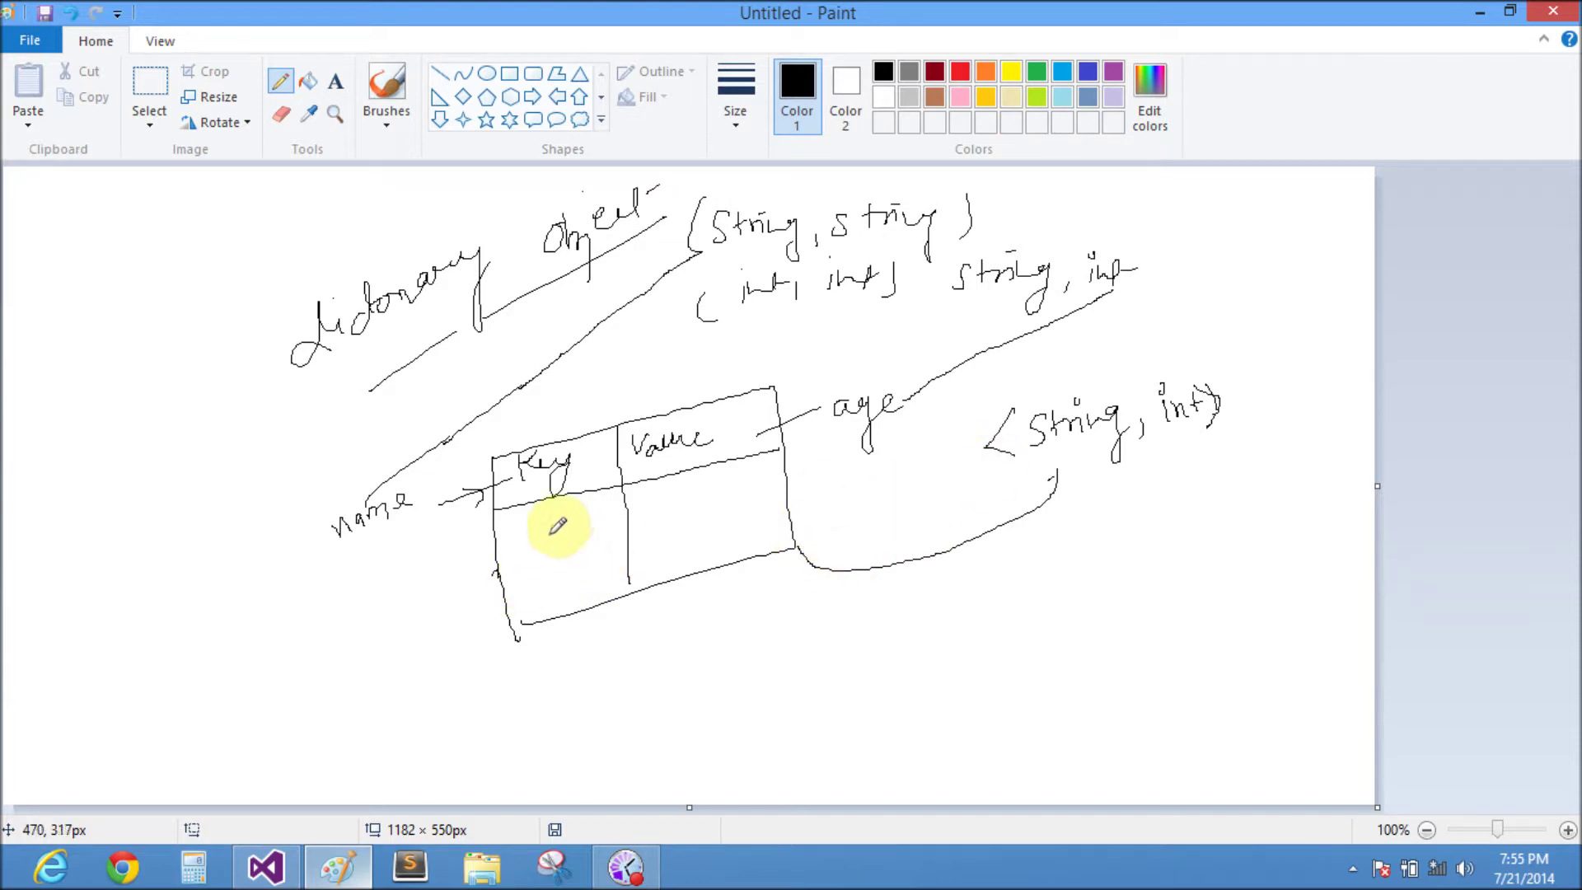
Write the Jacob and Smith rows and the 'gridview' label, then close Paint
mouse_move(519, 529)
mouse_down()
mouse_move(517, 549)
mouse_move(571, 519)
mouse_move(591, 537)
mouse_move(674, 507)
mouse_up()
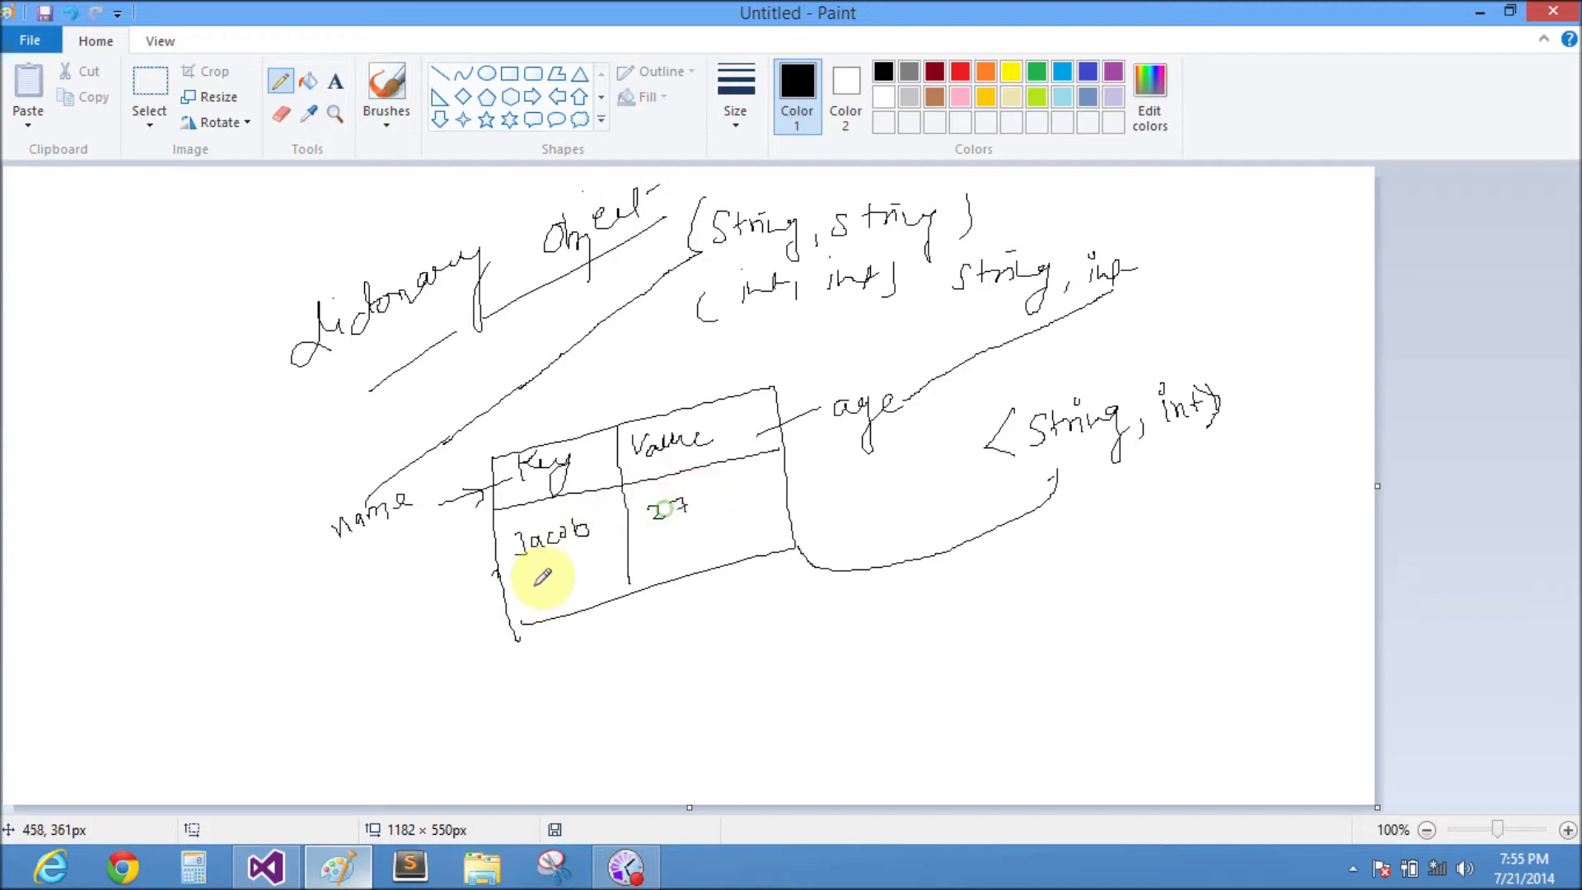
drag(533, 576, 687, 551)
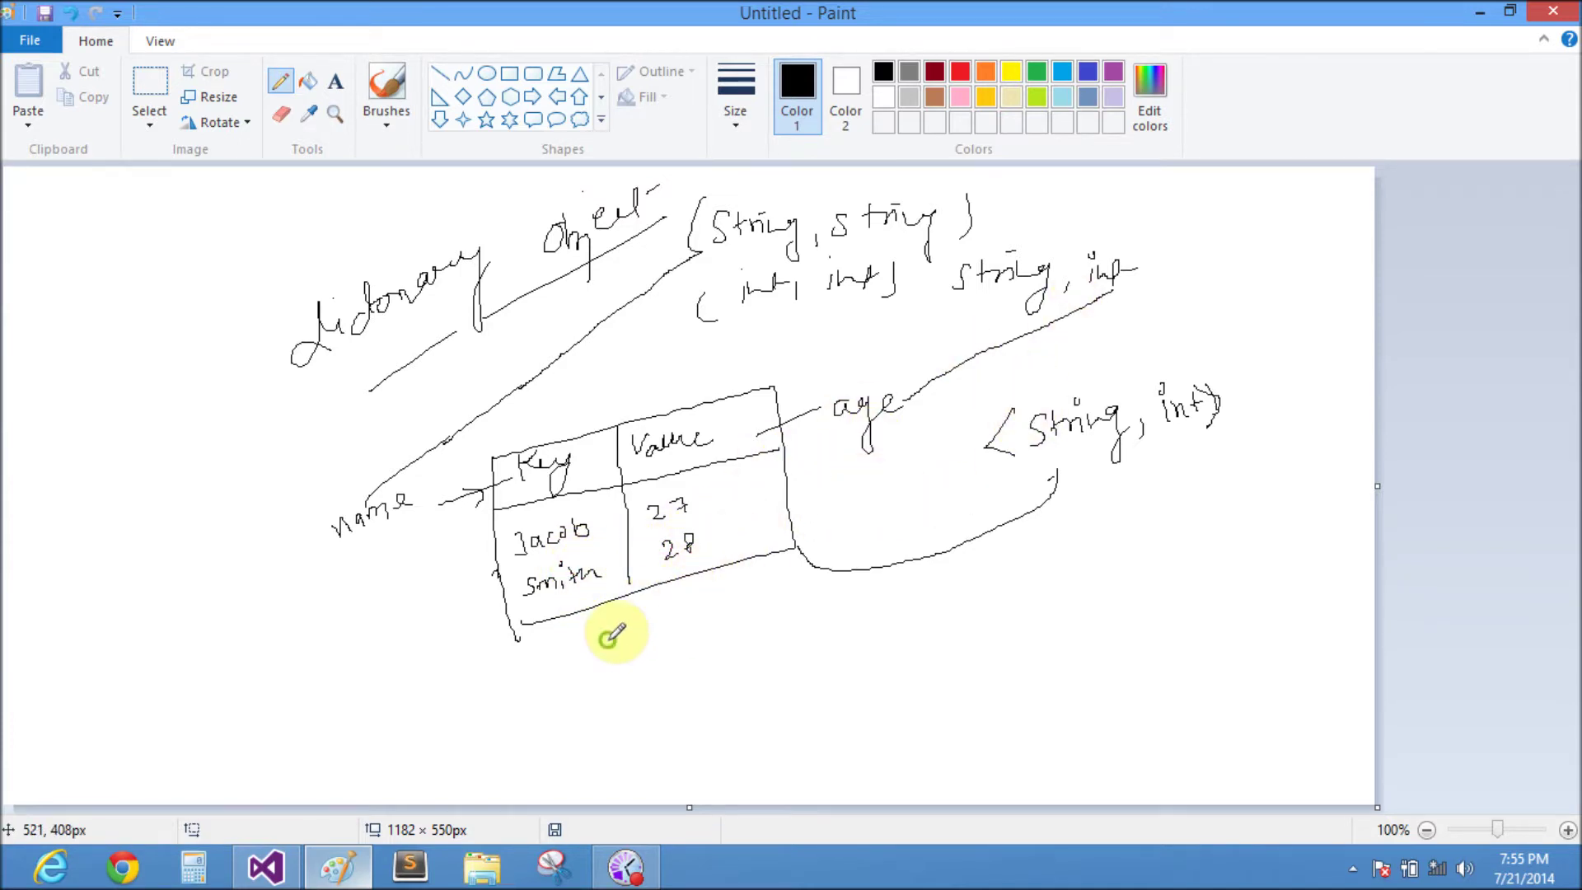
mouse_move(602, 637)
mouse_down()
mouse_move(600, 696)
mouse_move(627, 616)
mouse_move(676, 630)
mouse_move(743, 613)
mouse_move(699, 598)
mouse_up()
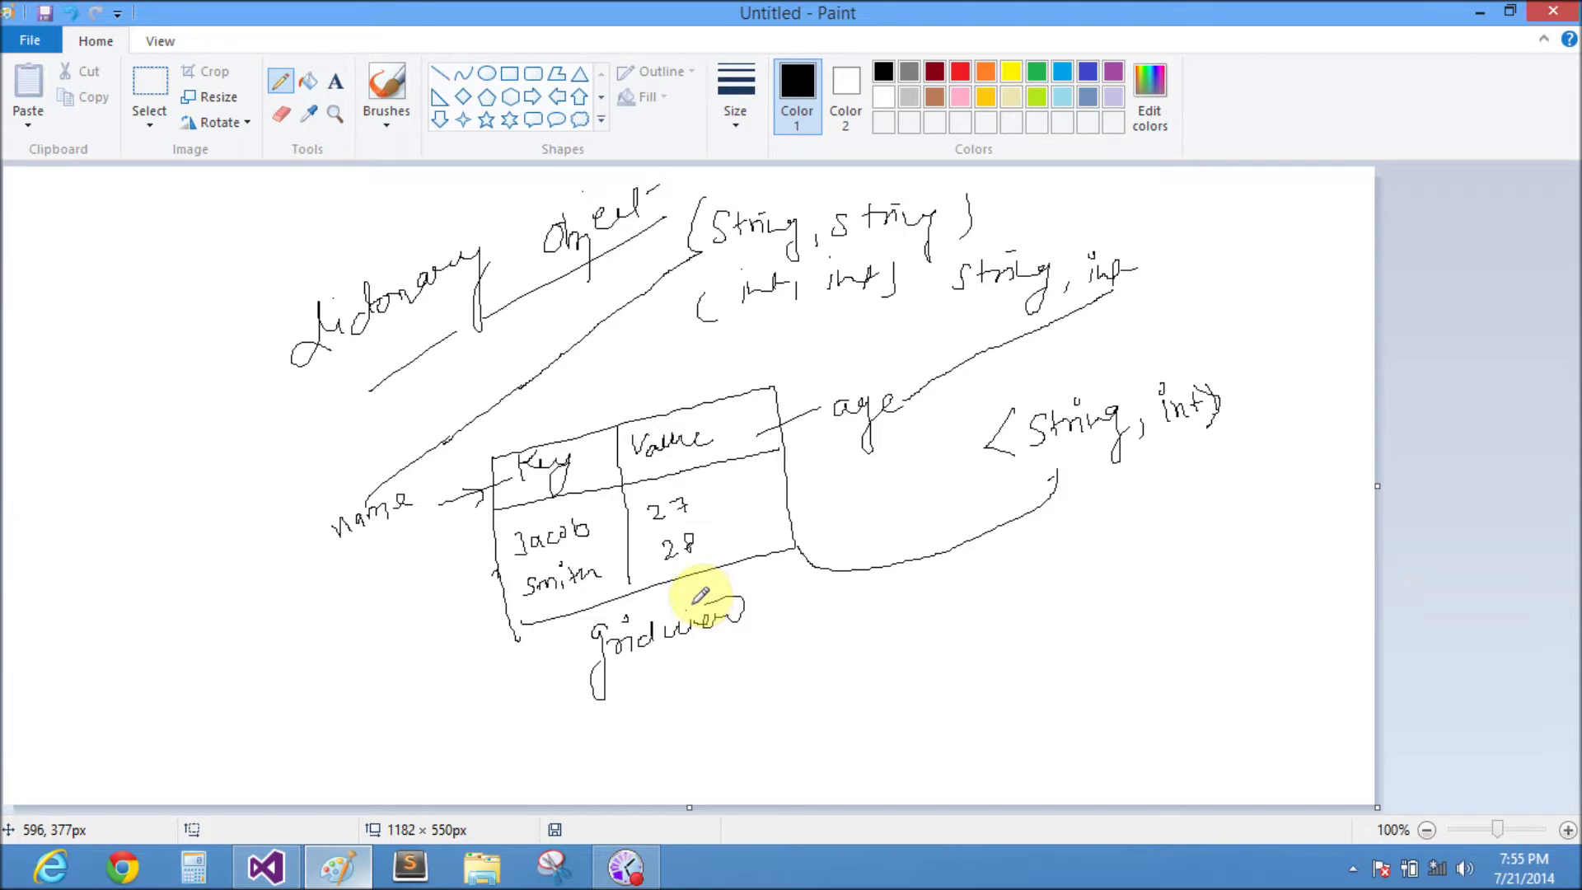
click(1553, 11)
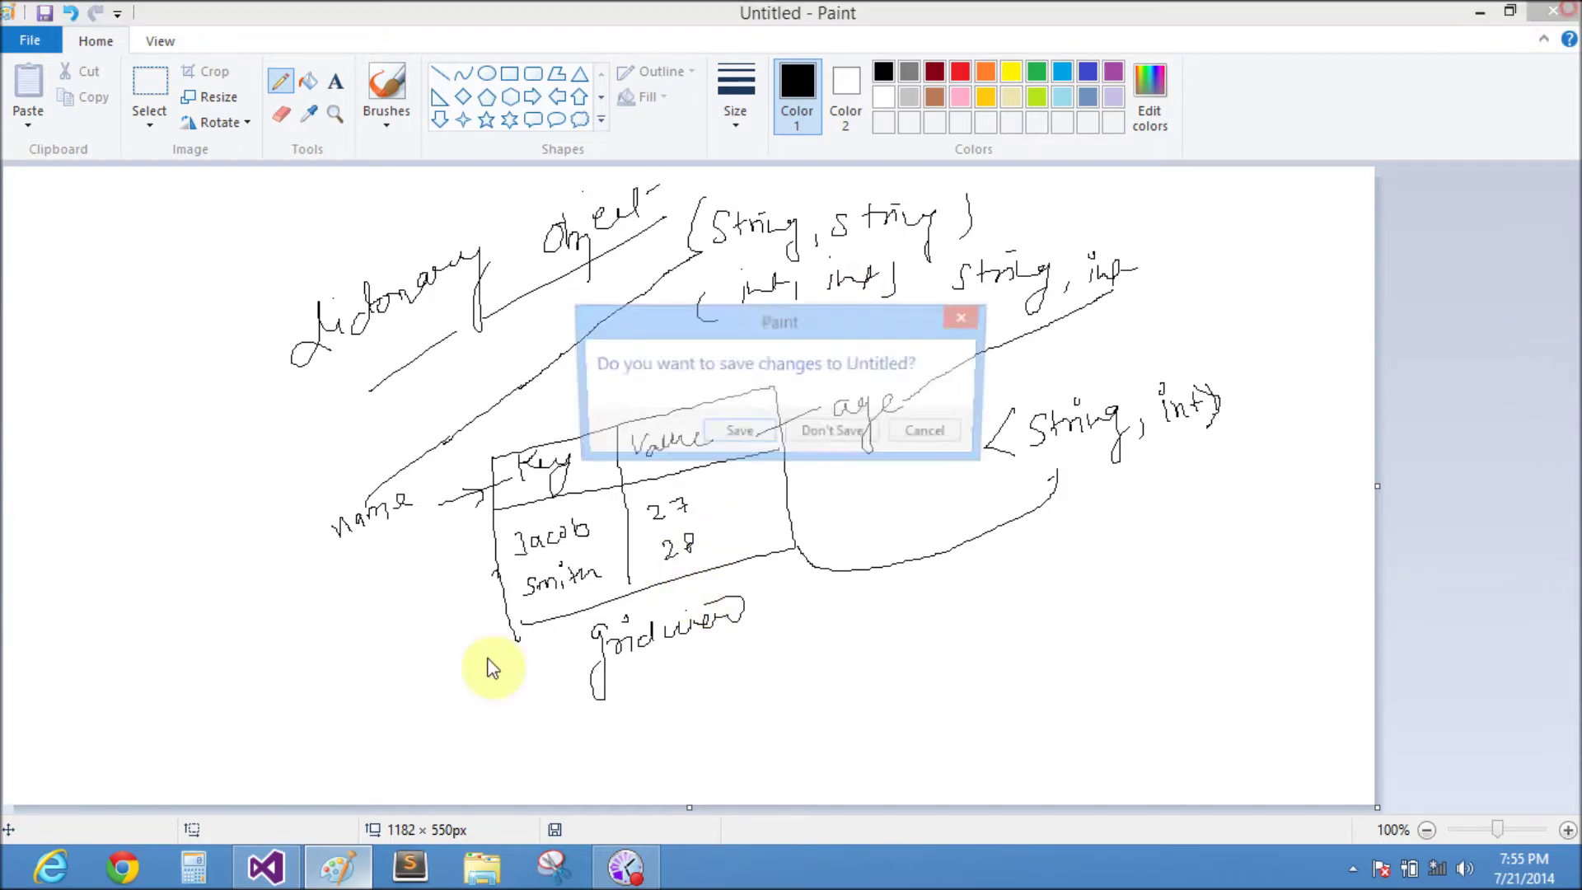
Discard the Paint sketch, place a GridView on Default2.aspx, save, and open Page_Load
click(805, 439)
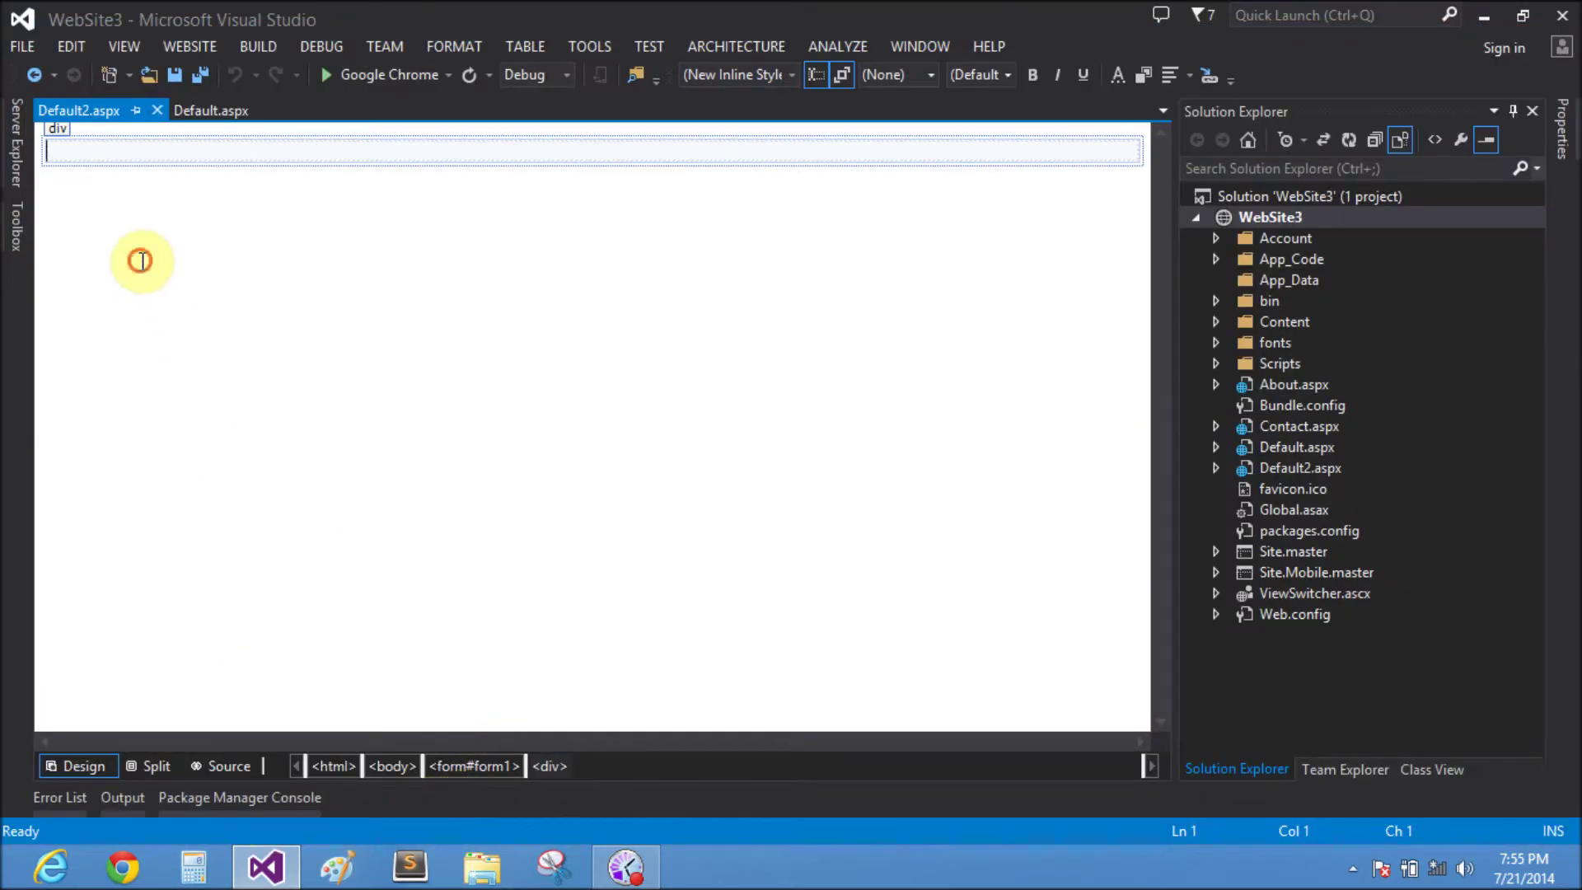
click(16, 223)
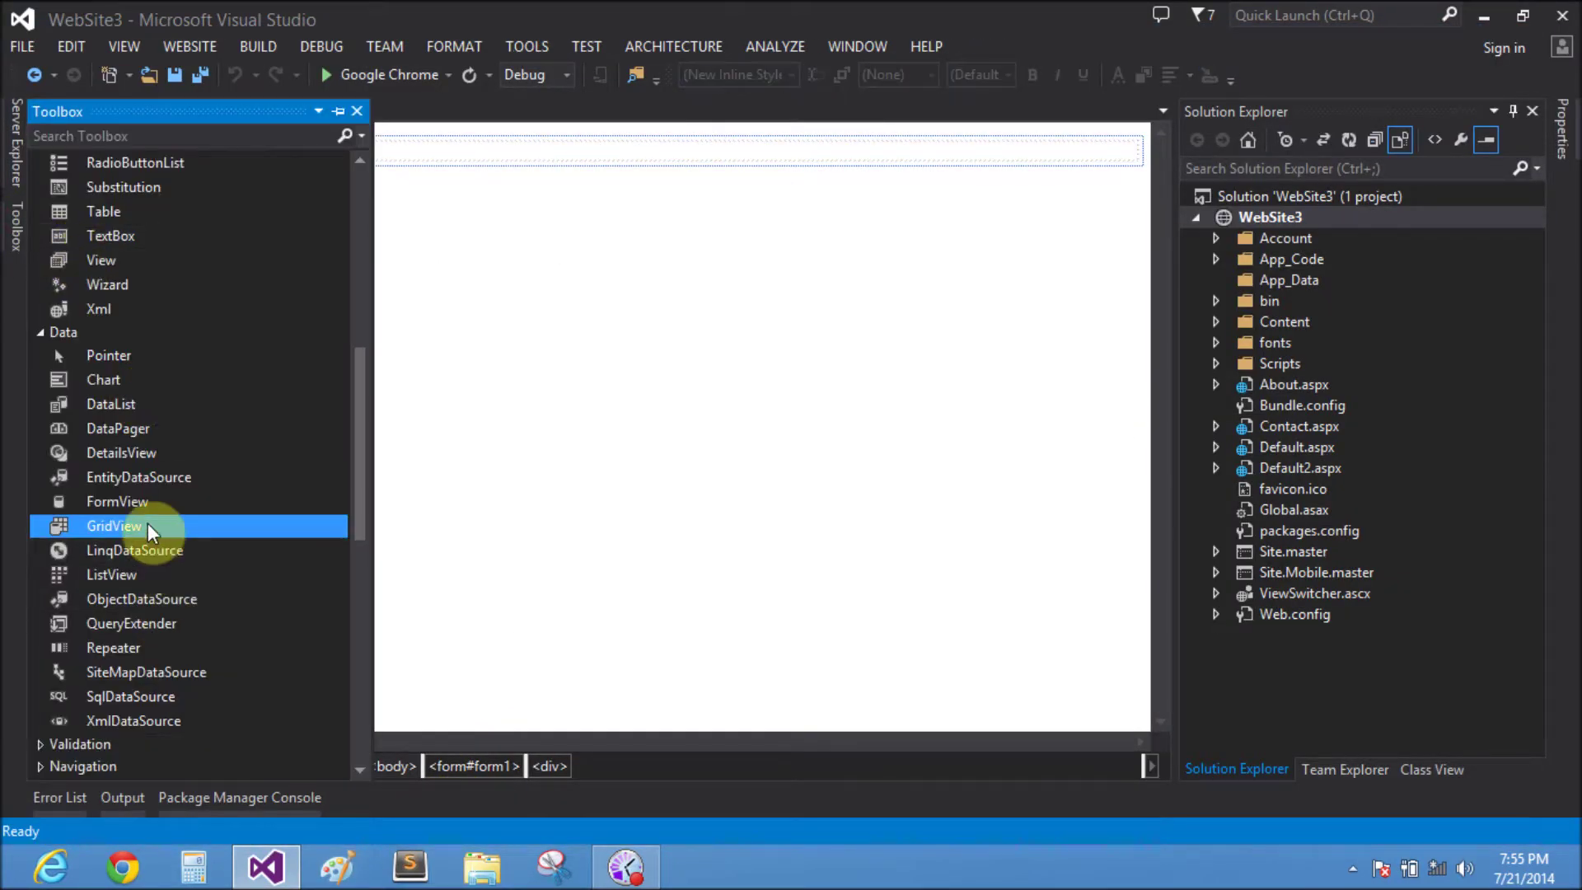
mouse_move(148, 525)
mouse_down()
mouse_move(548, 467)
mouse_move(626, 438)
mouse_up()
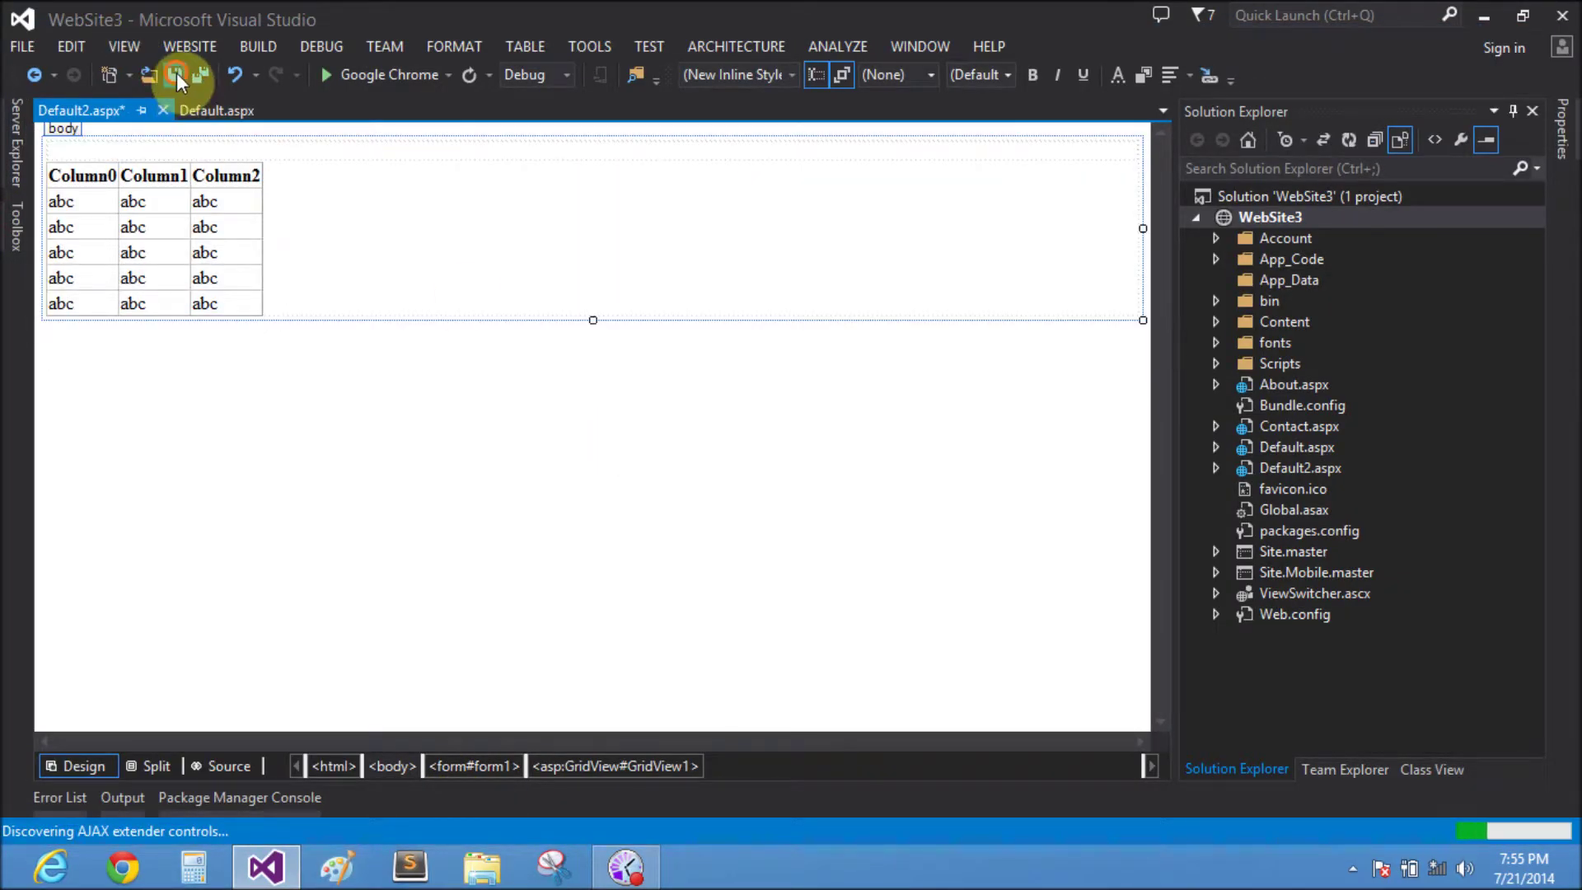
click(177, 73)
double_click(256, 487)
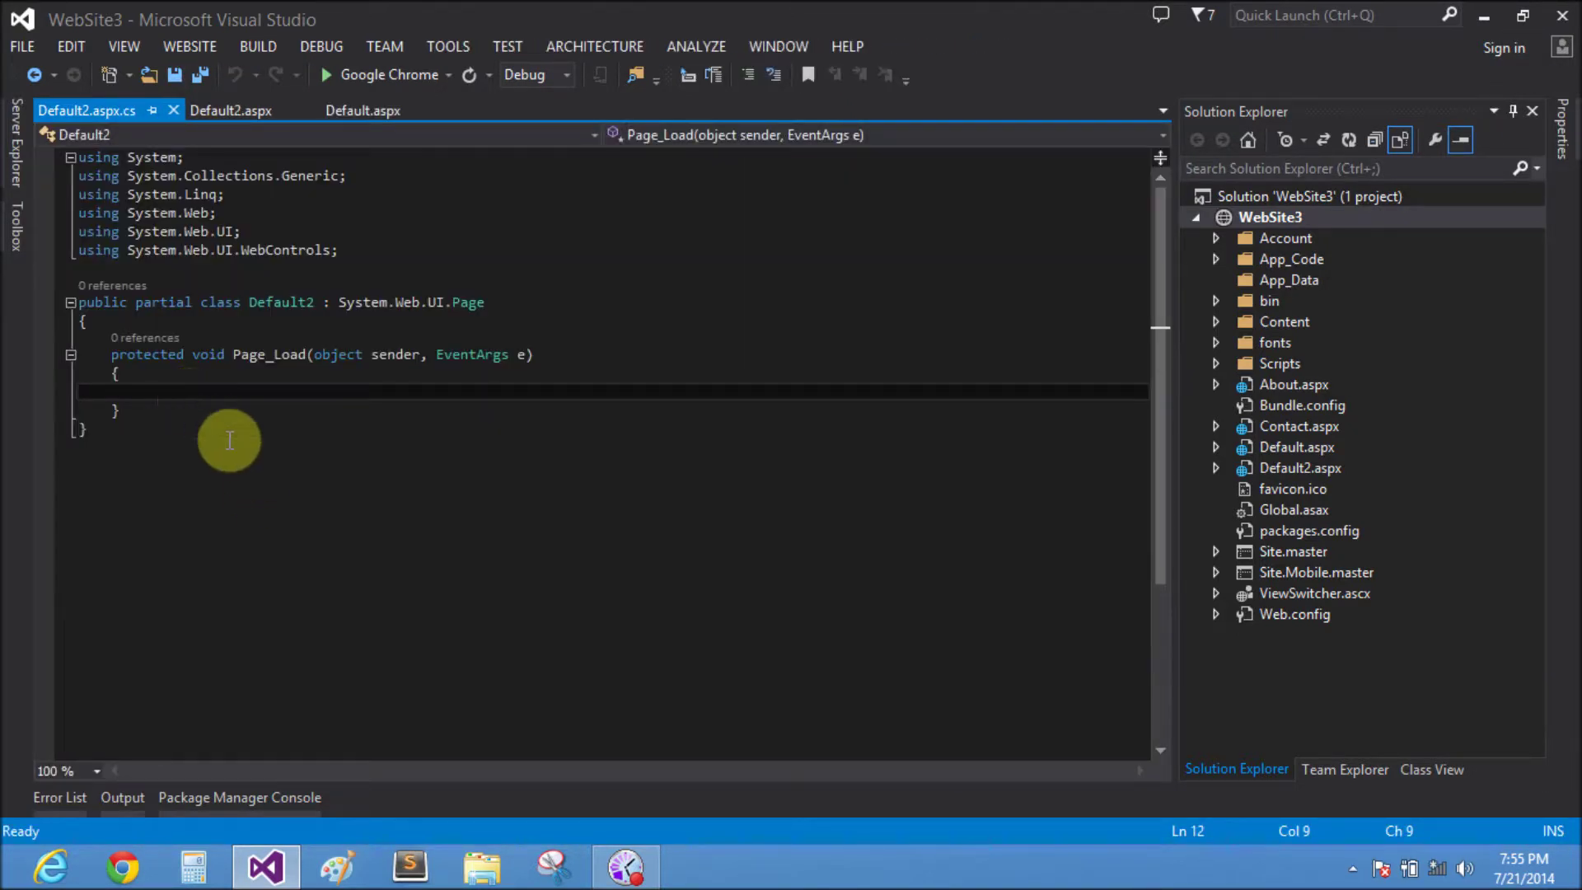
text(dic)
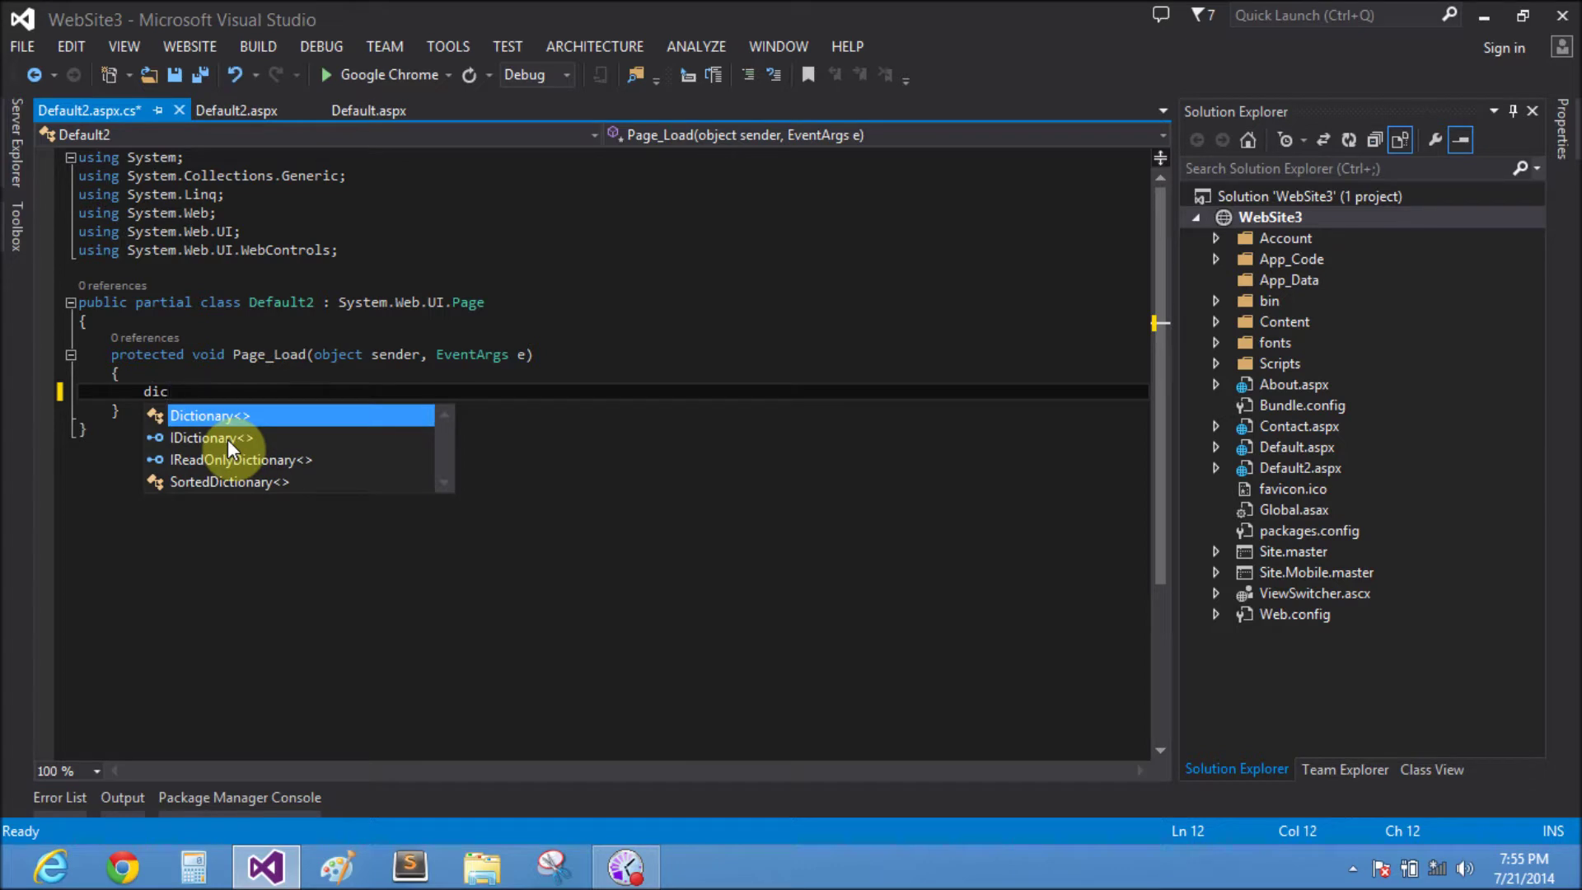
text(to)
Write 'Dictionary<string, int> dict = new Dictionary<string, int>();' in Page_Load
key(Tab)
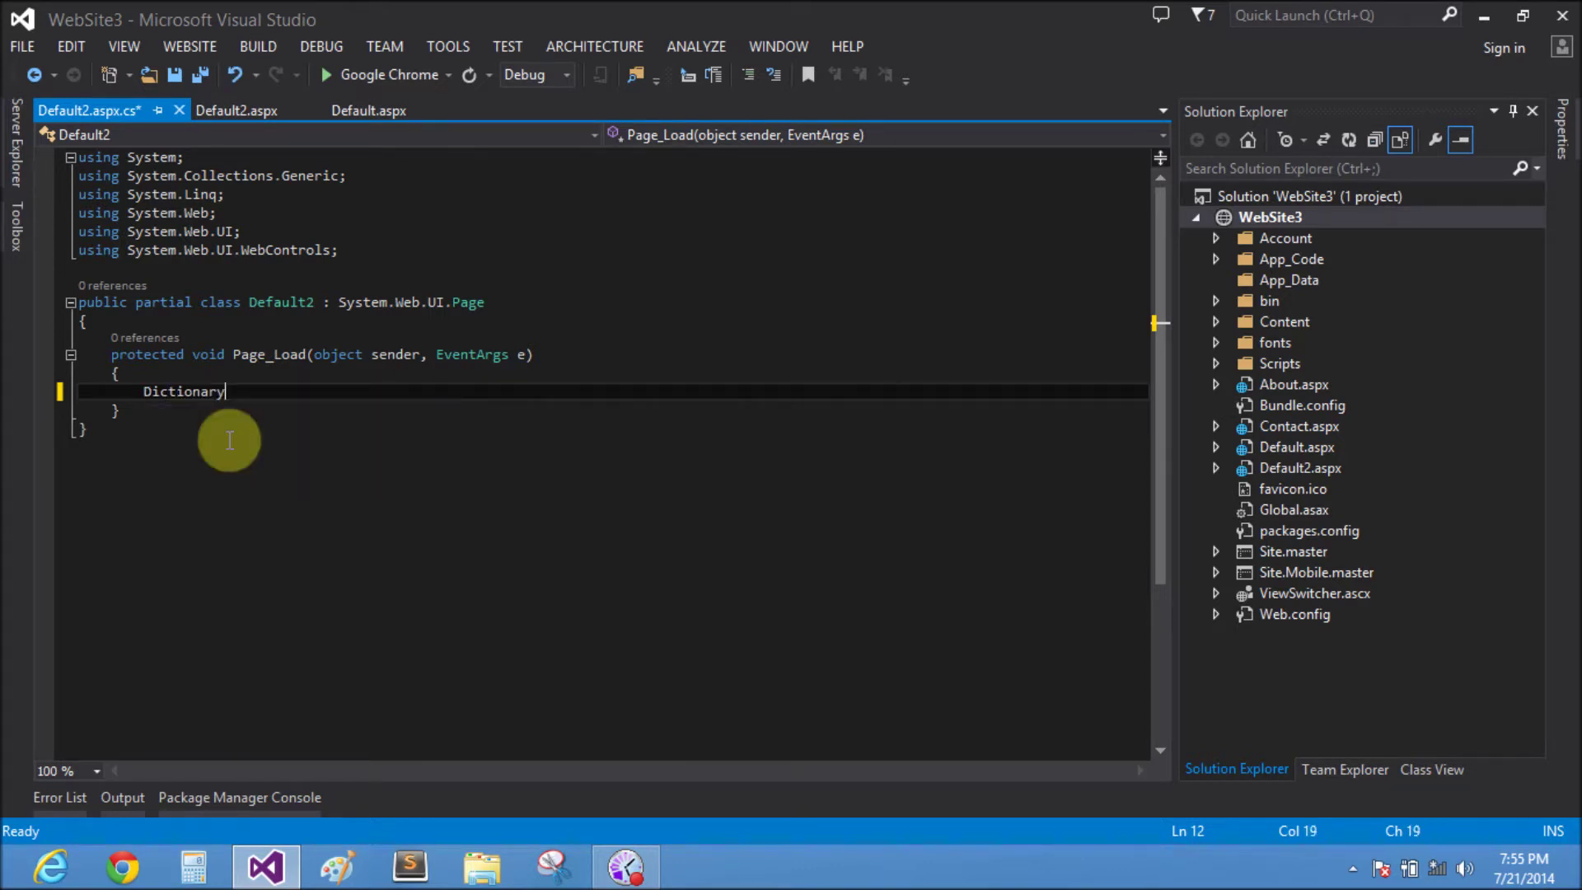
text(<string)
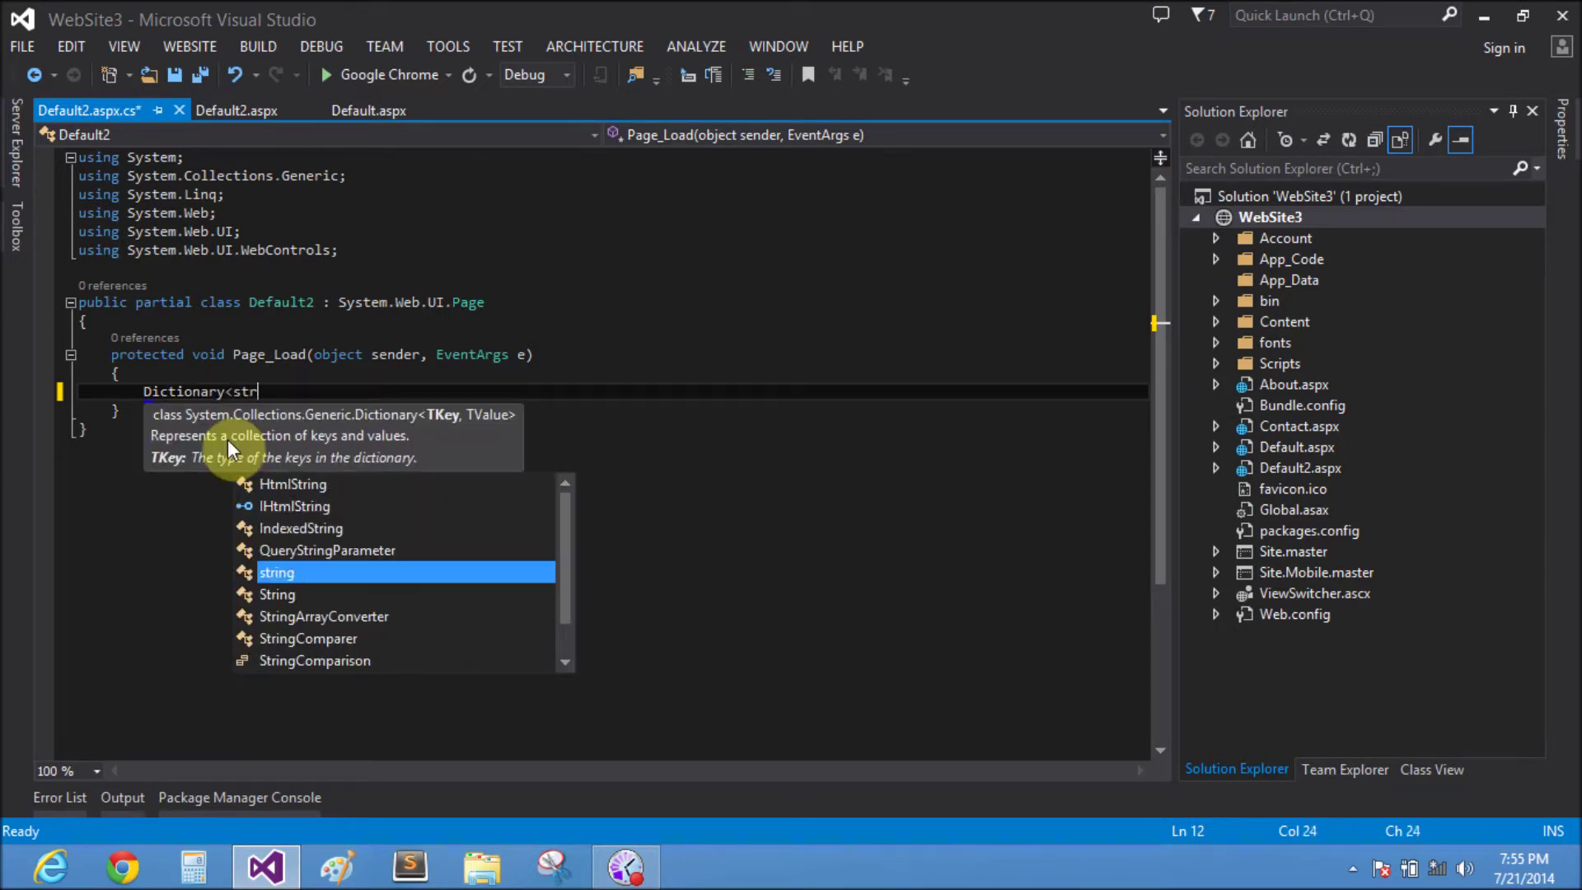
key(Escape)
text(,)
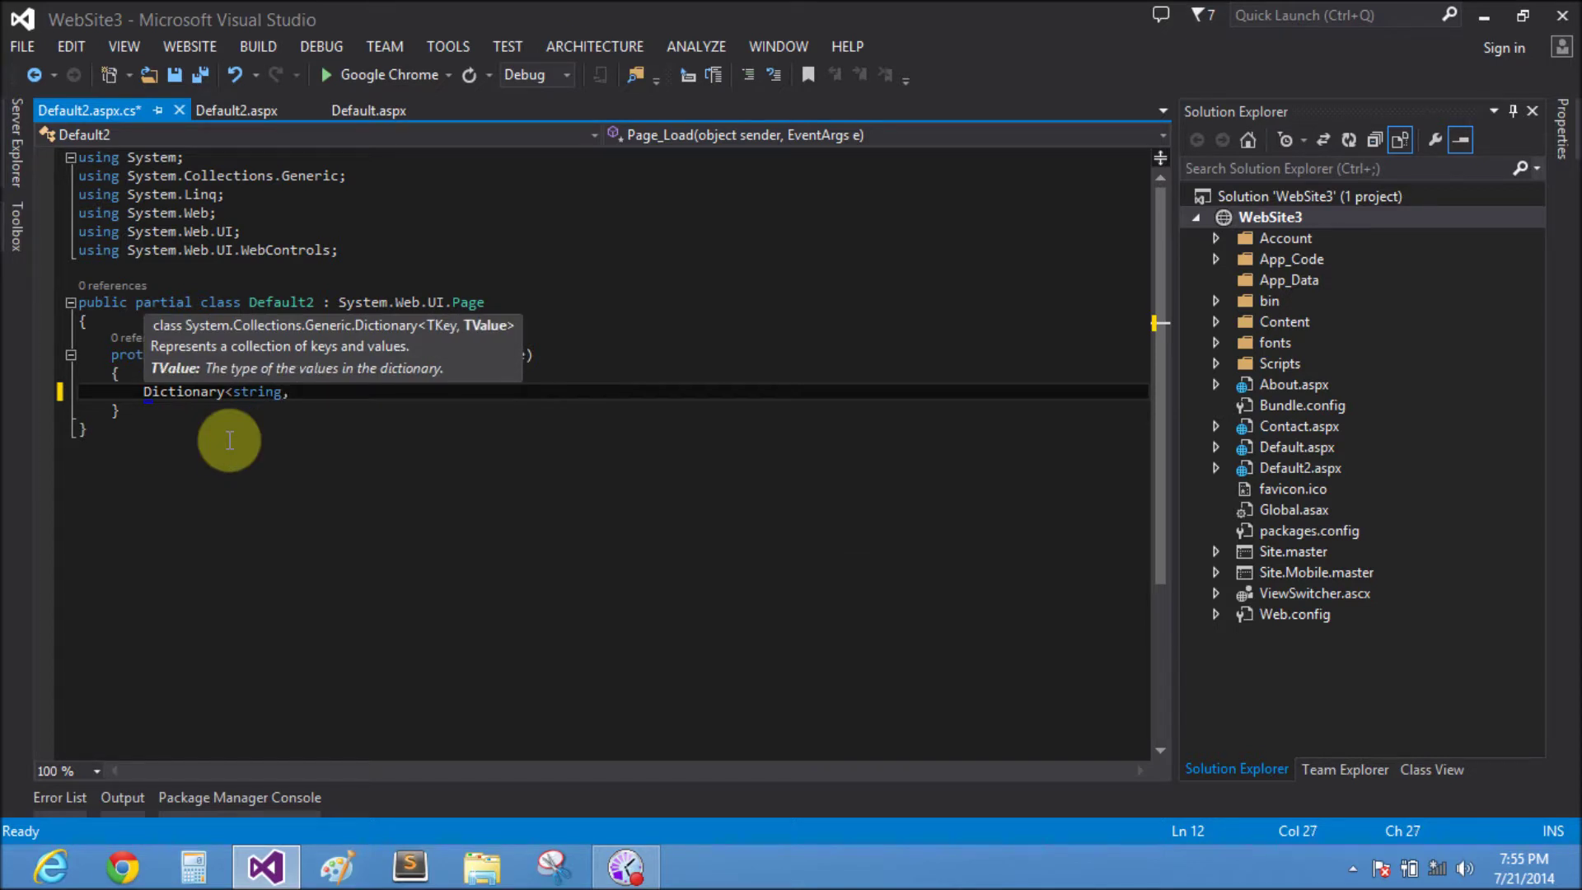
text(int>)
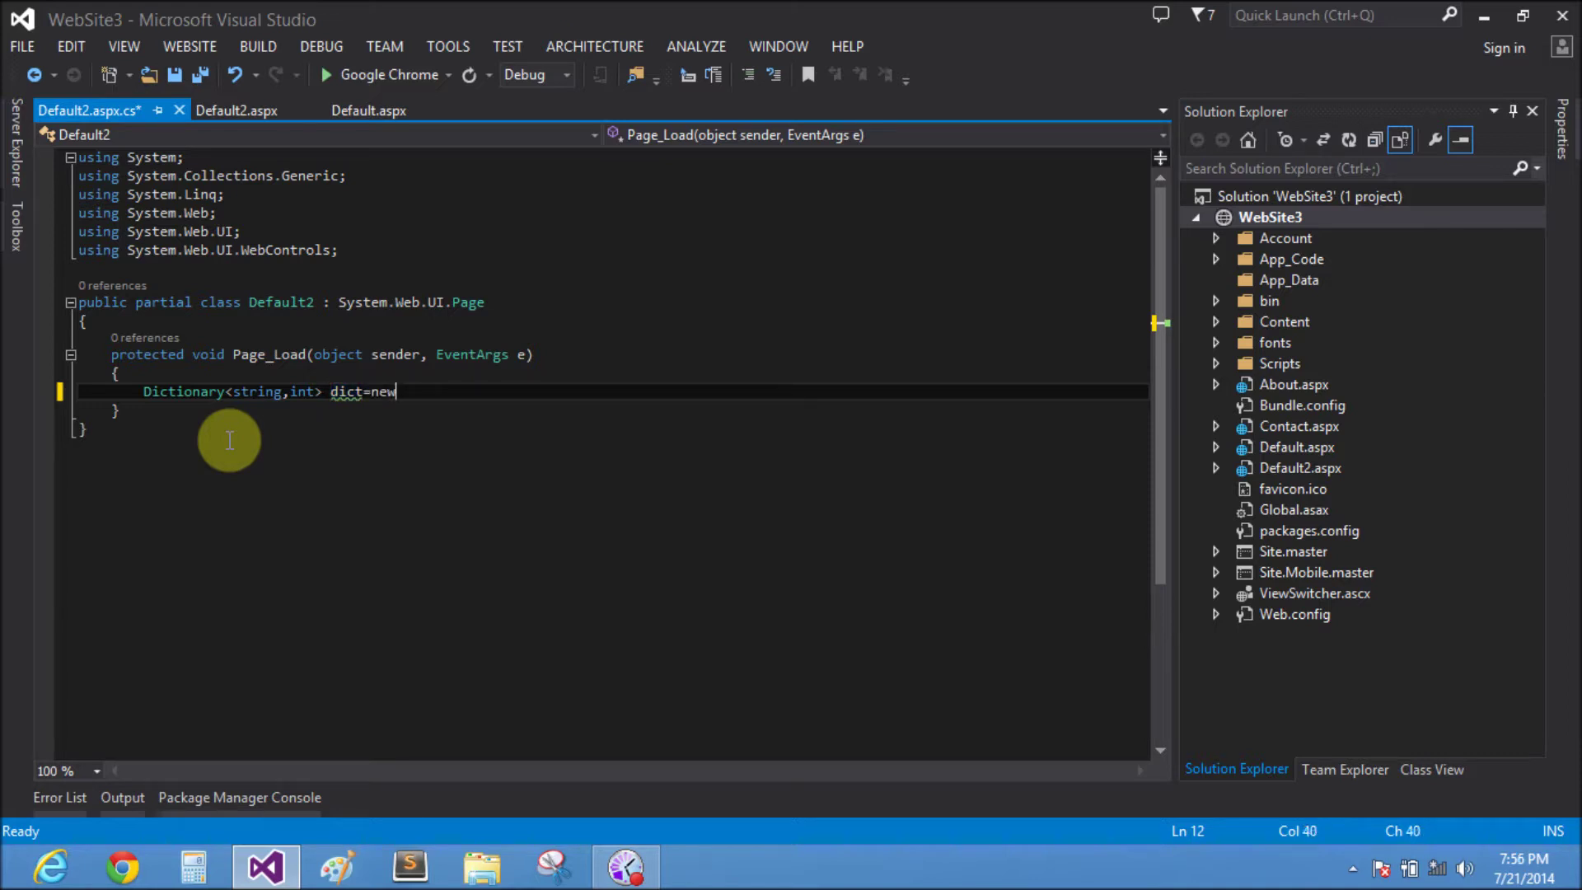
text(dic)
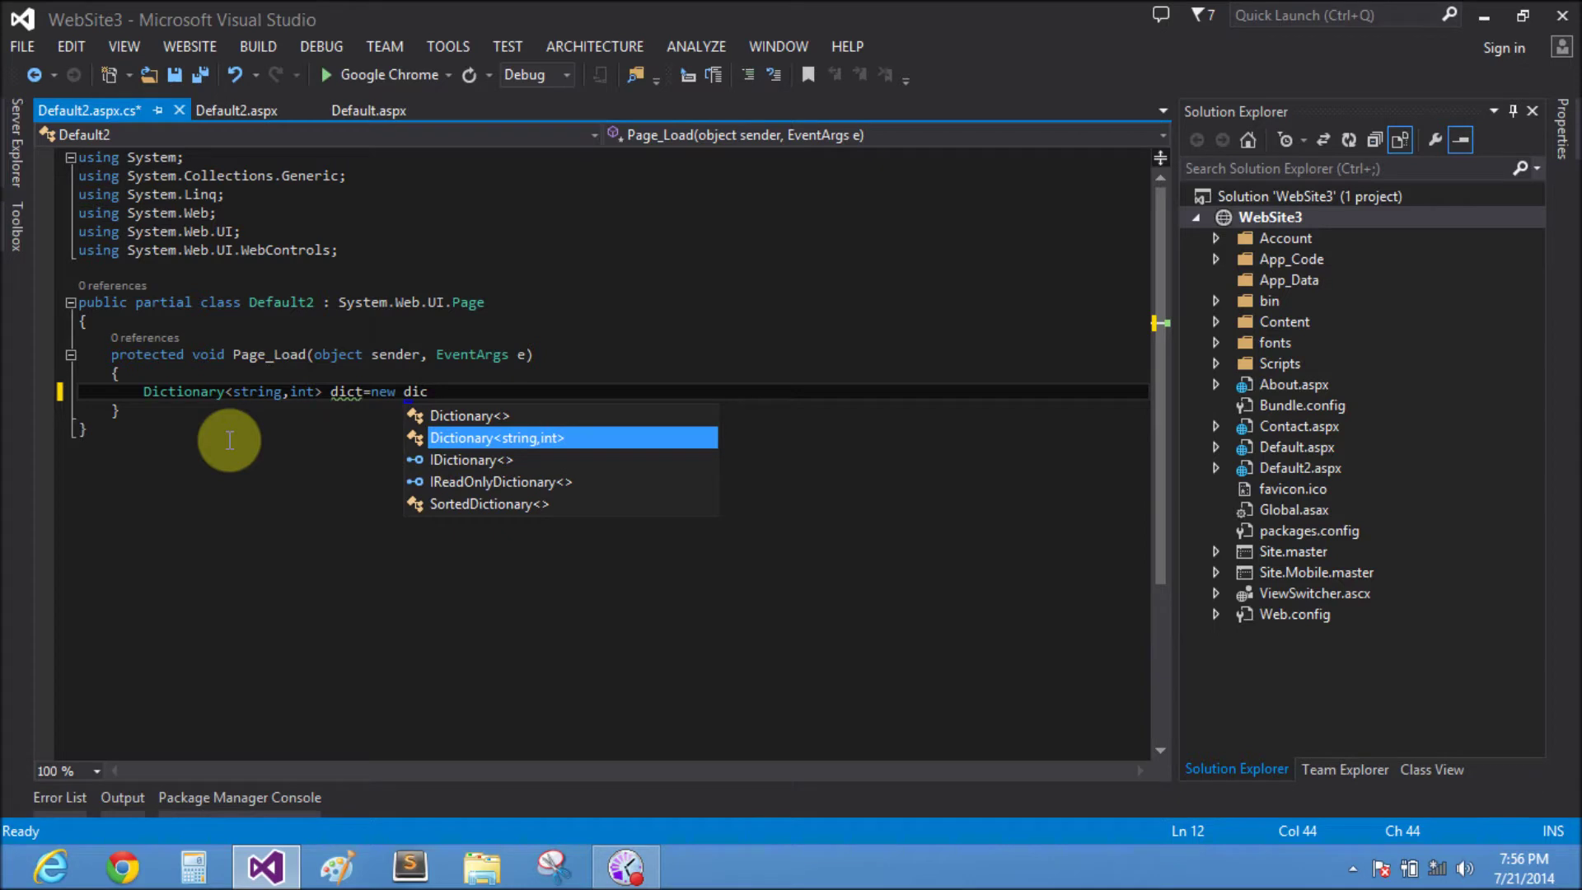
key(Up)
key(Tab)
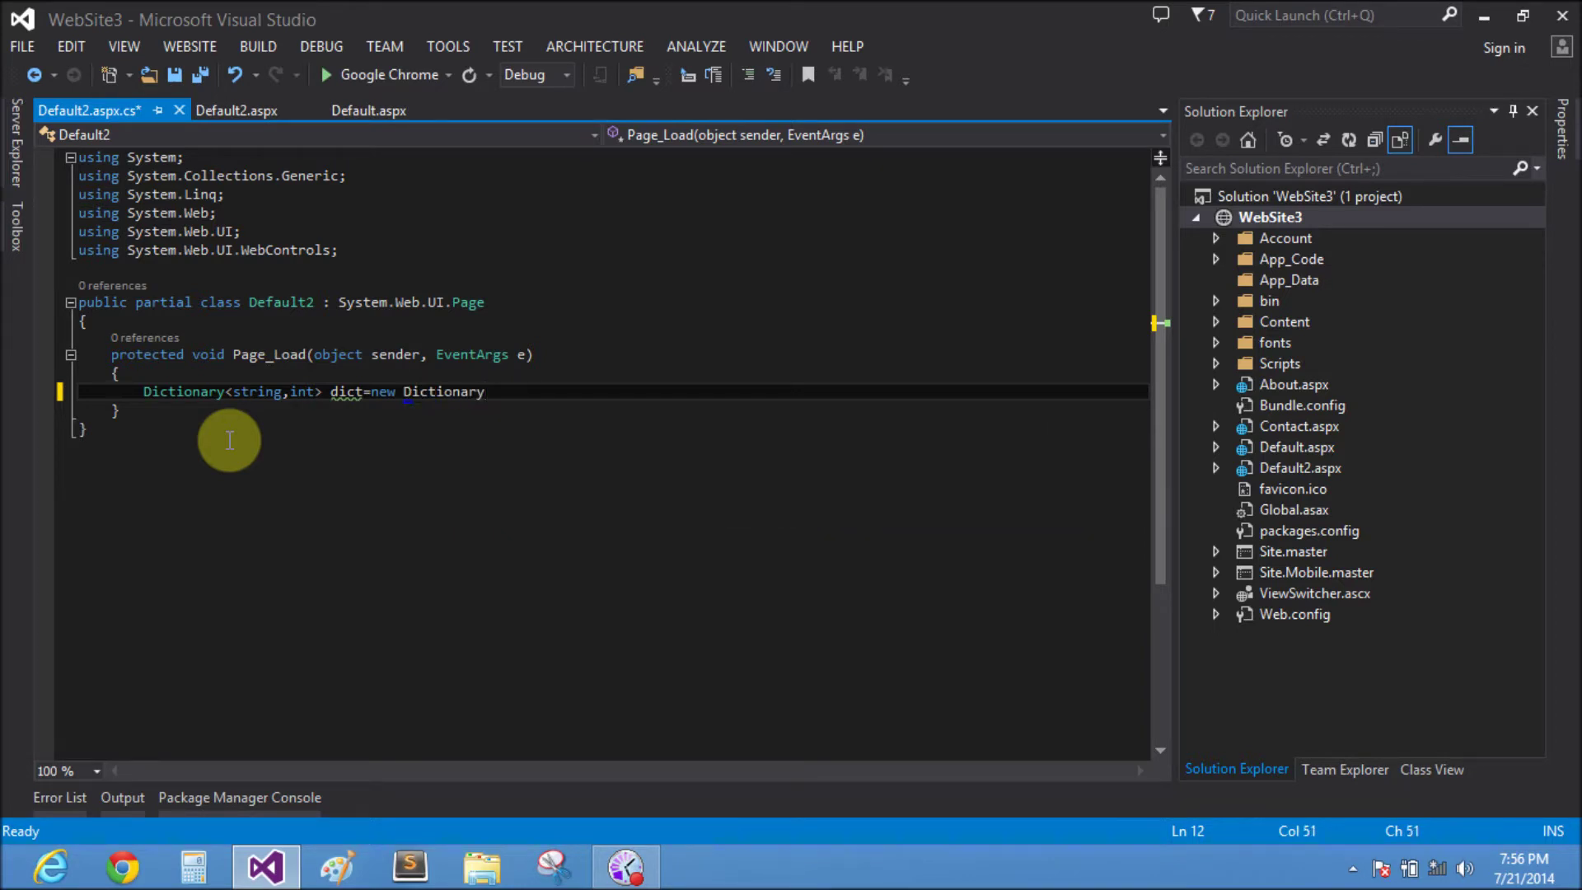
text(<stri)
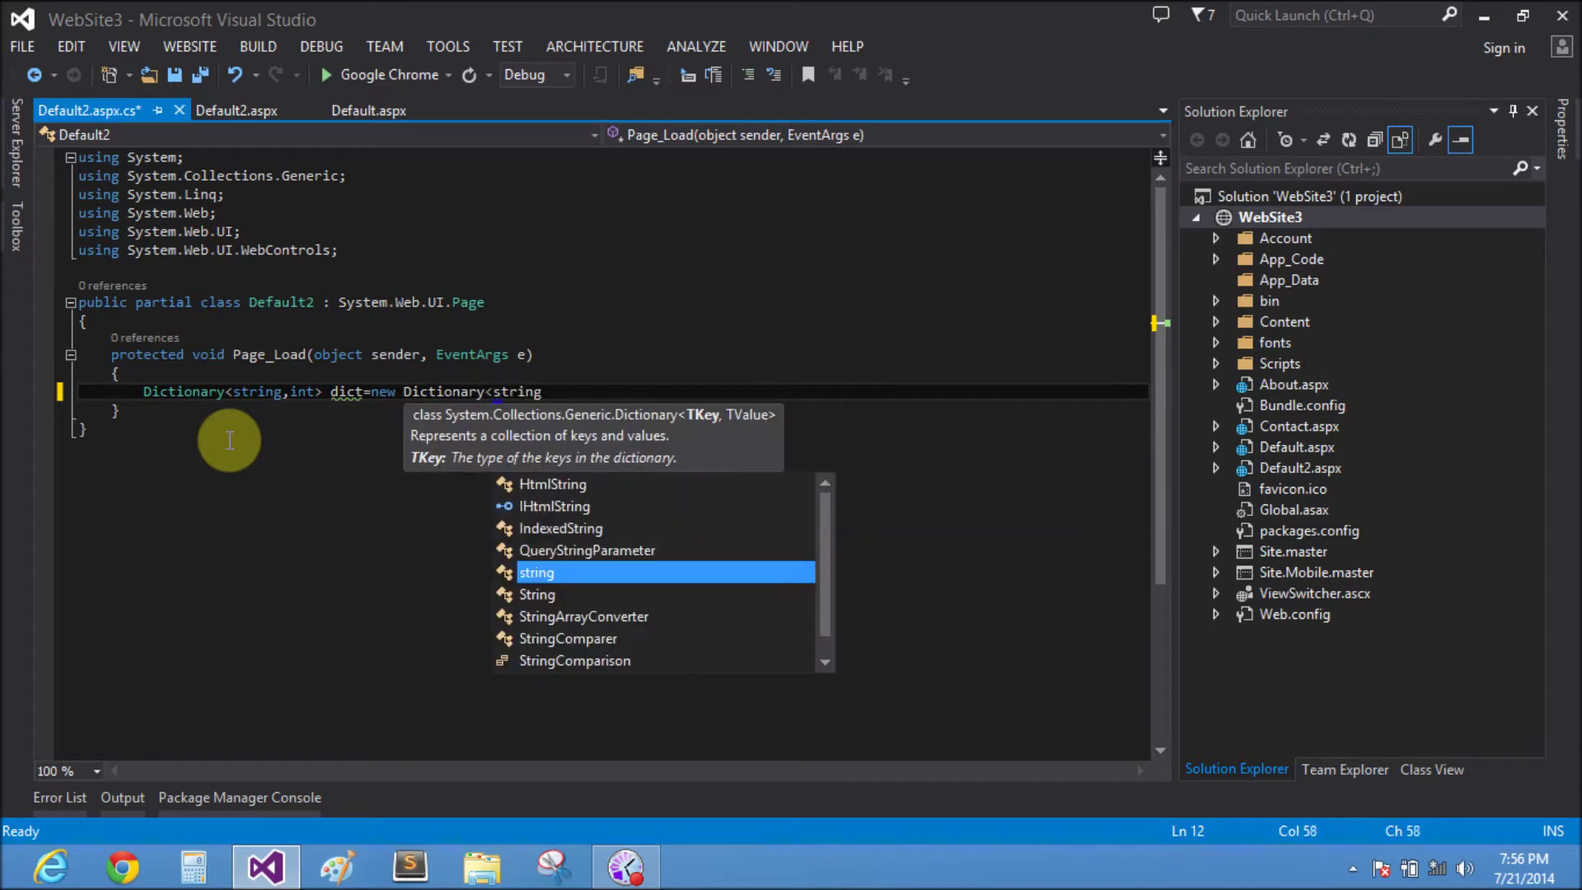
text(ng, i)
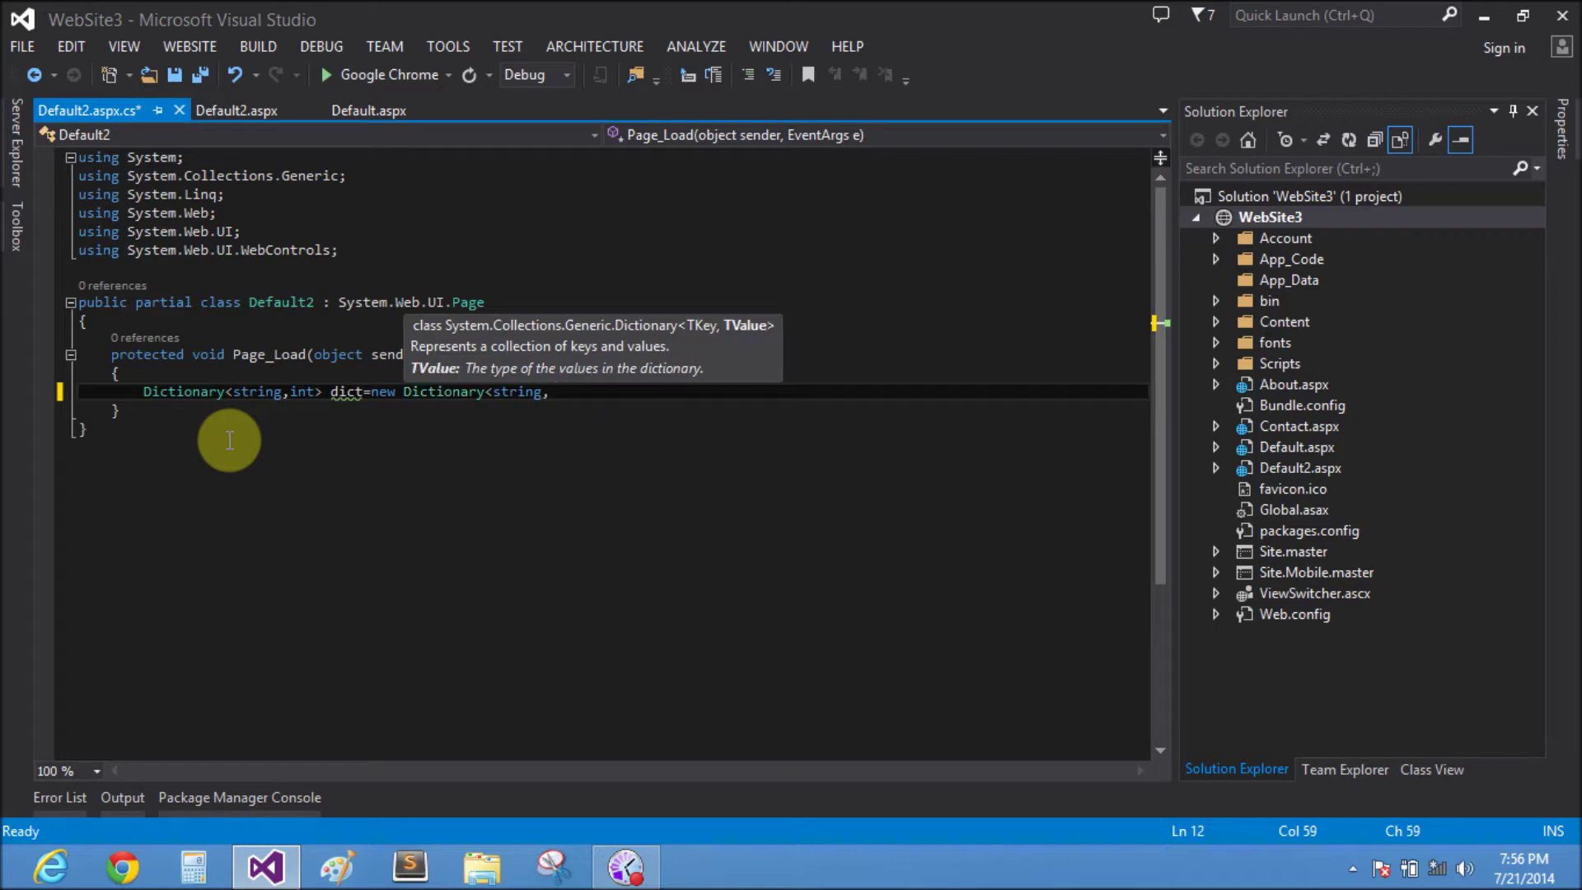
text(nt)
text(>();)
key(Return)
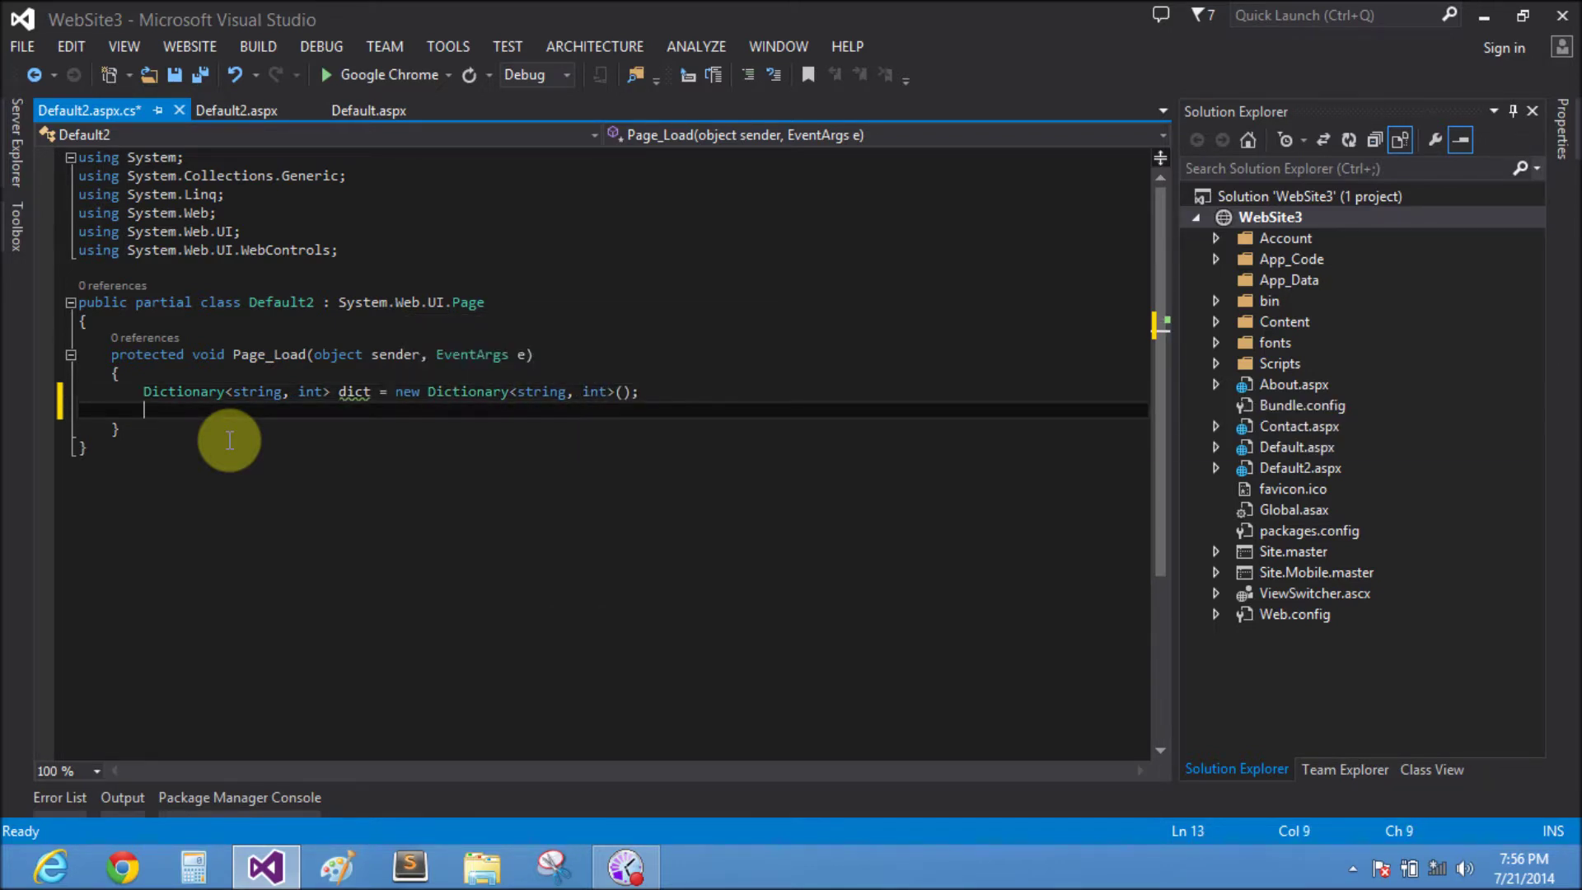
text(d)
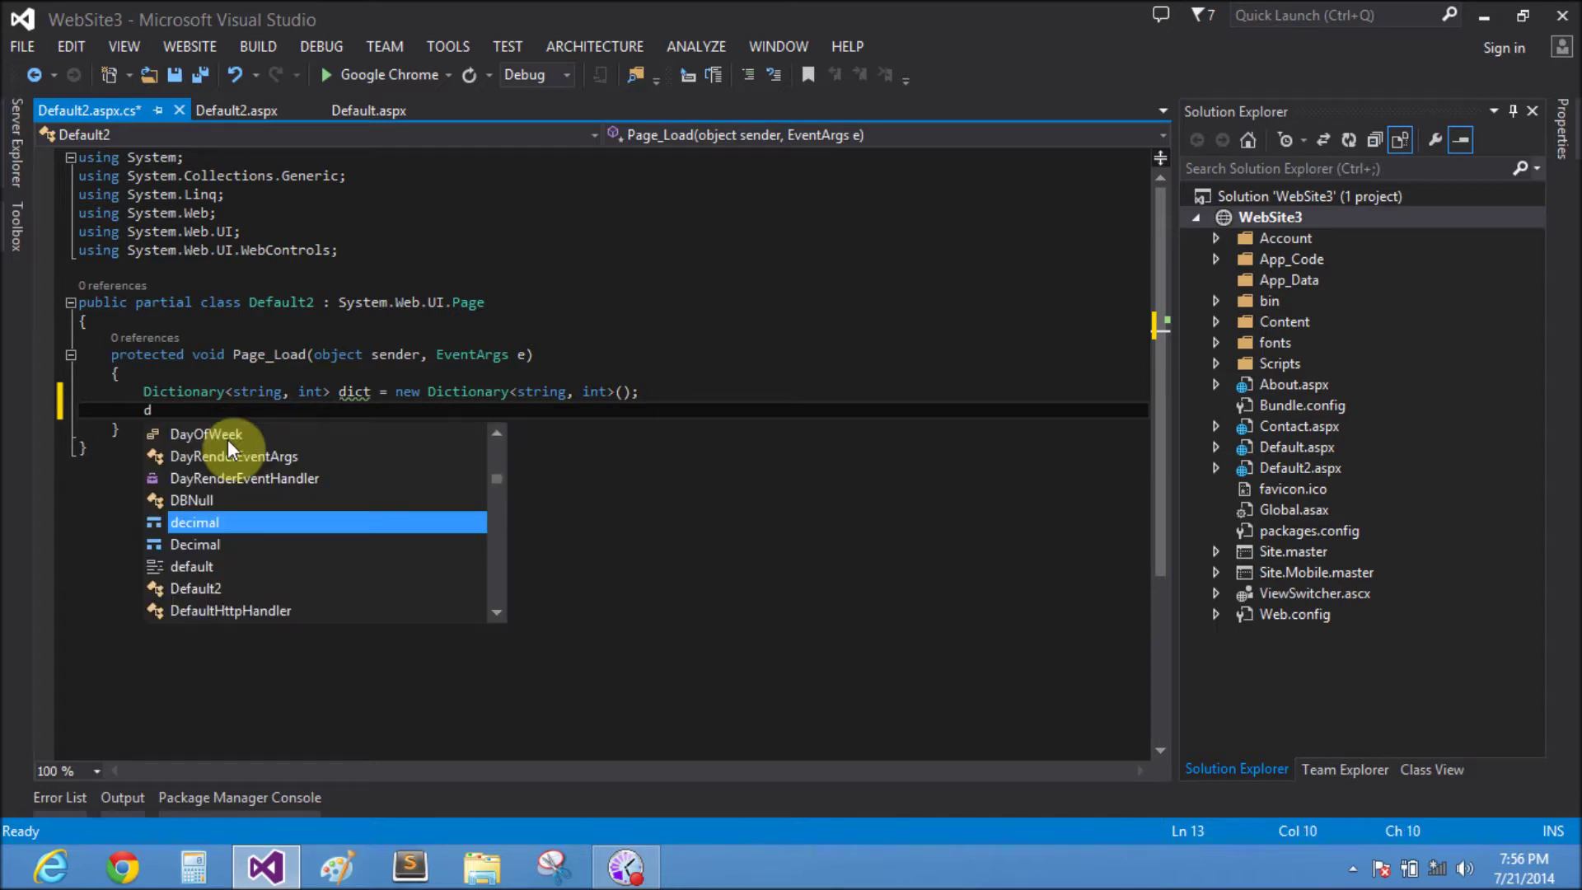
text(ic)
Add the statements dict.Add("jacob", 27); and dict.Add("smith", 28); to Page_Load
key(BackSpace)
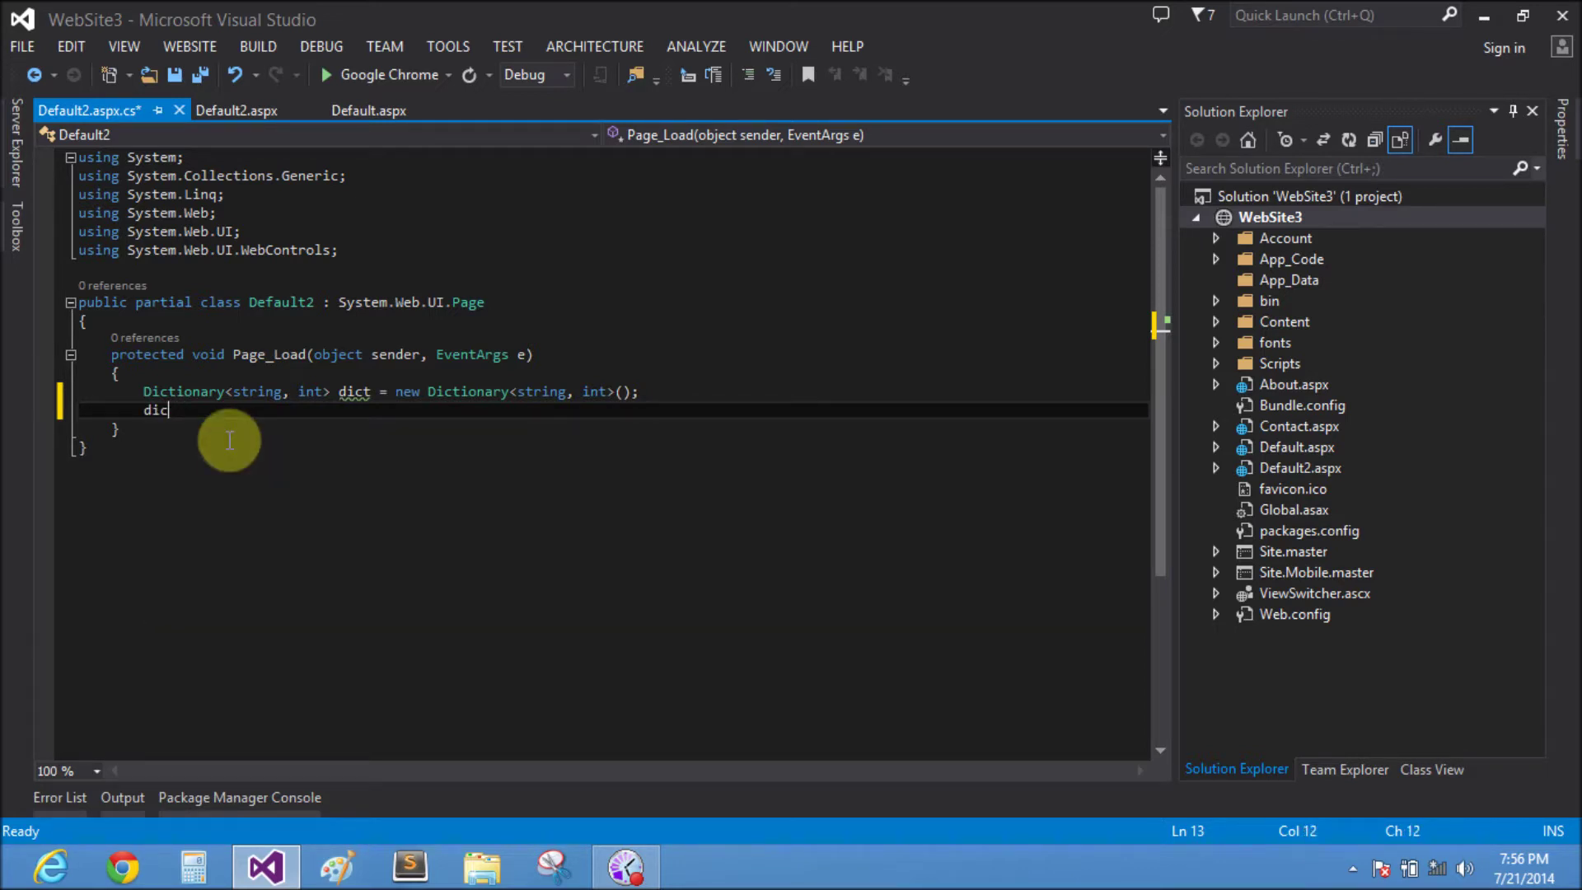
text(t.ad)
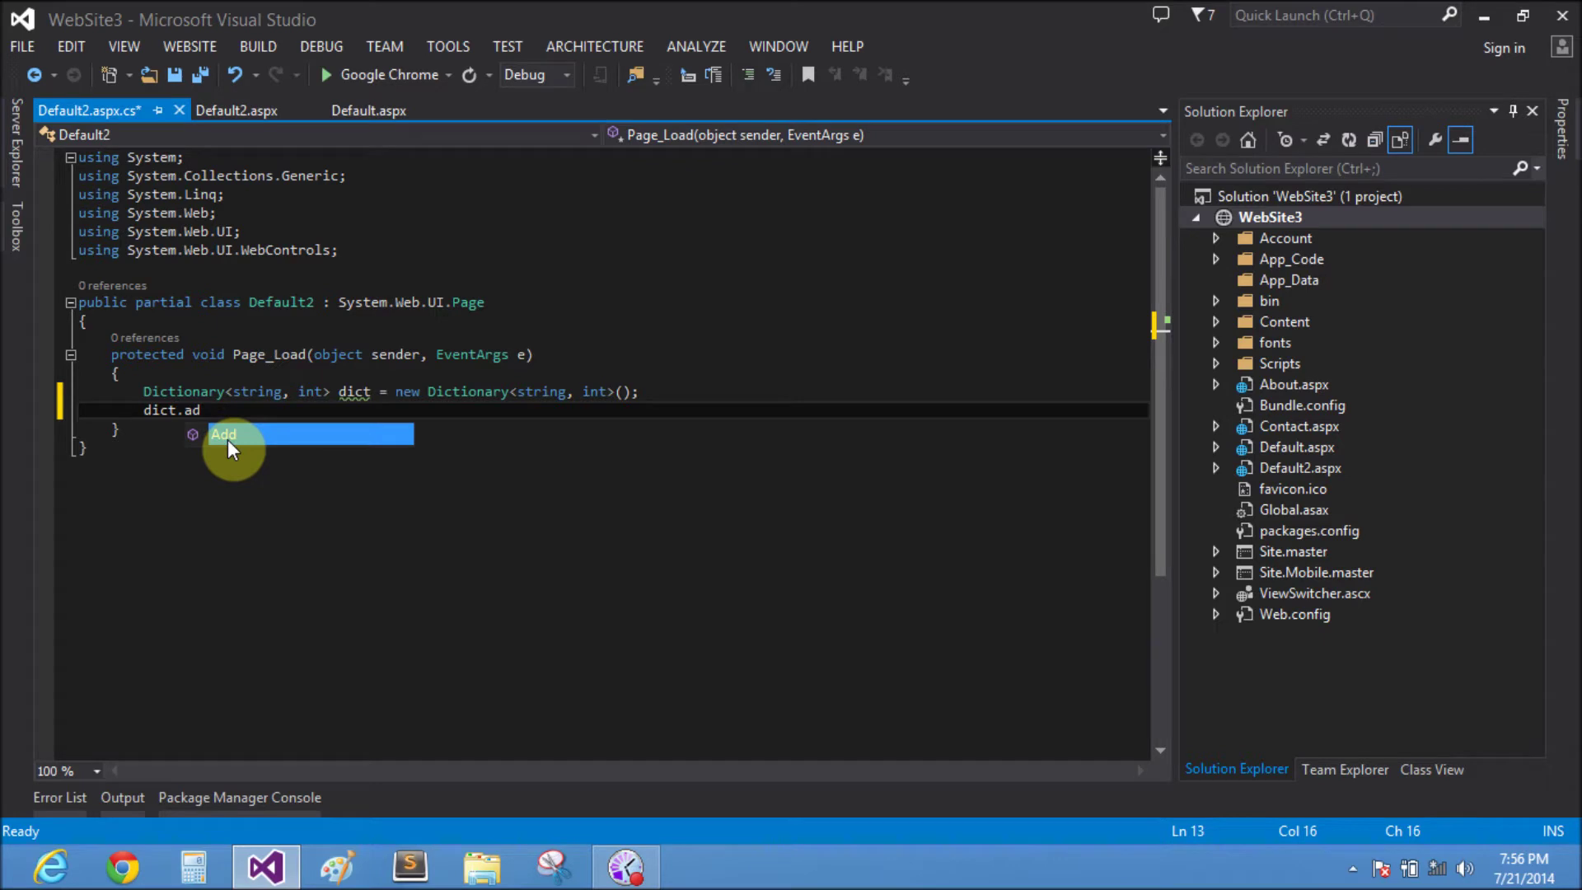
key(Tab)
text((")
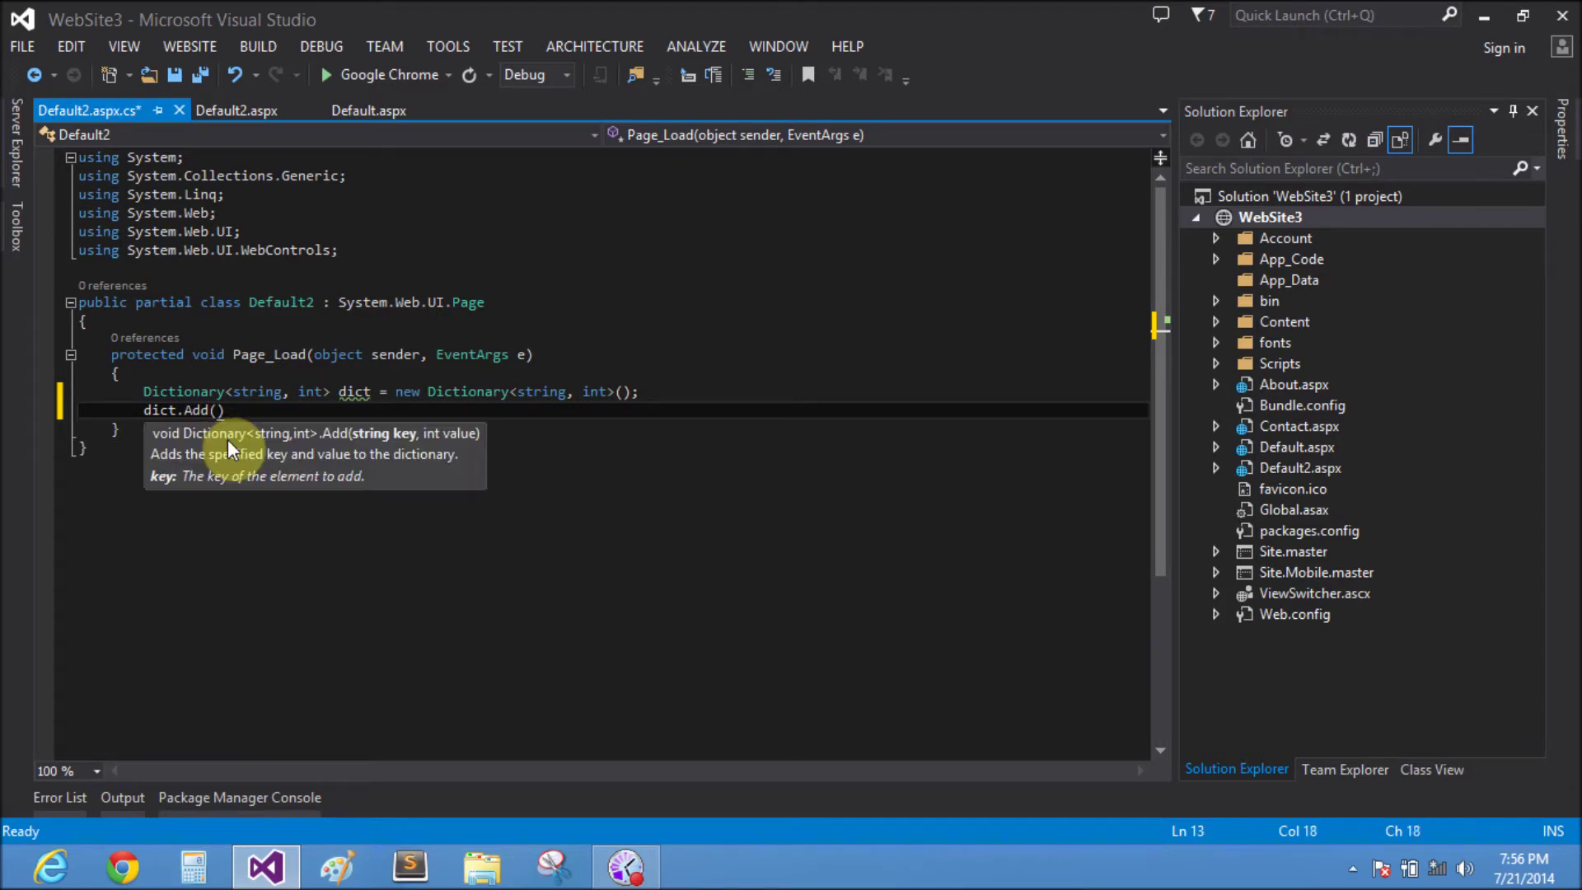
text(jacob)
key(Right)
text(,)
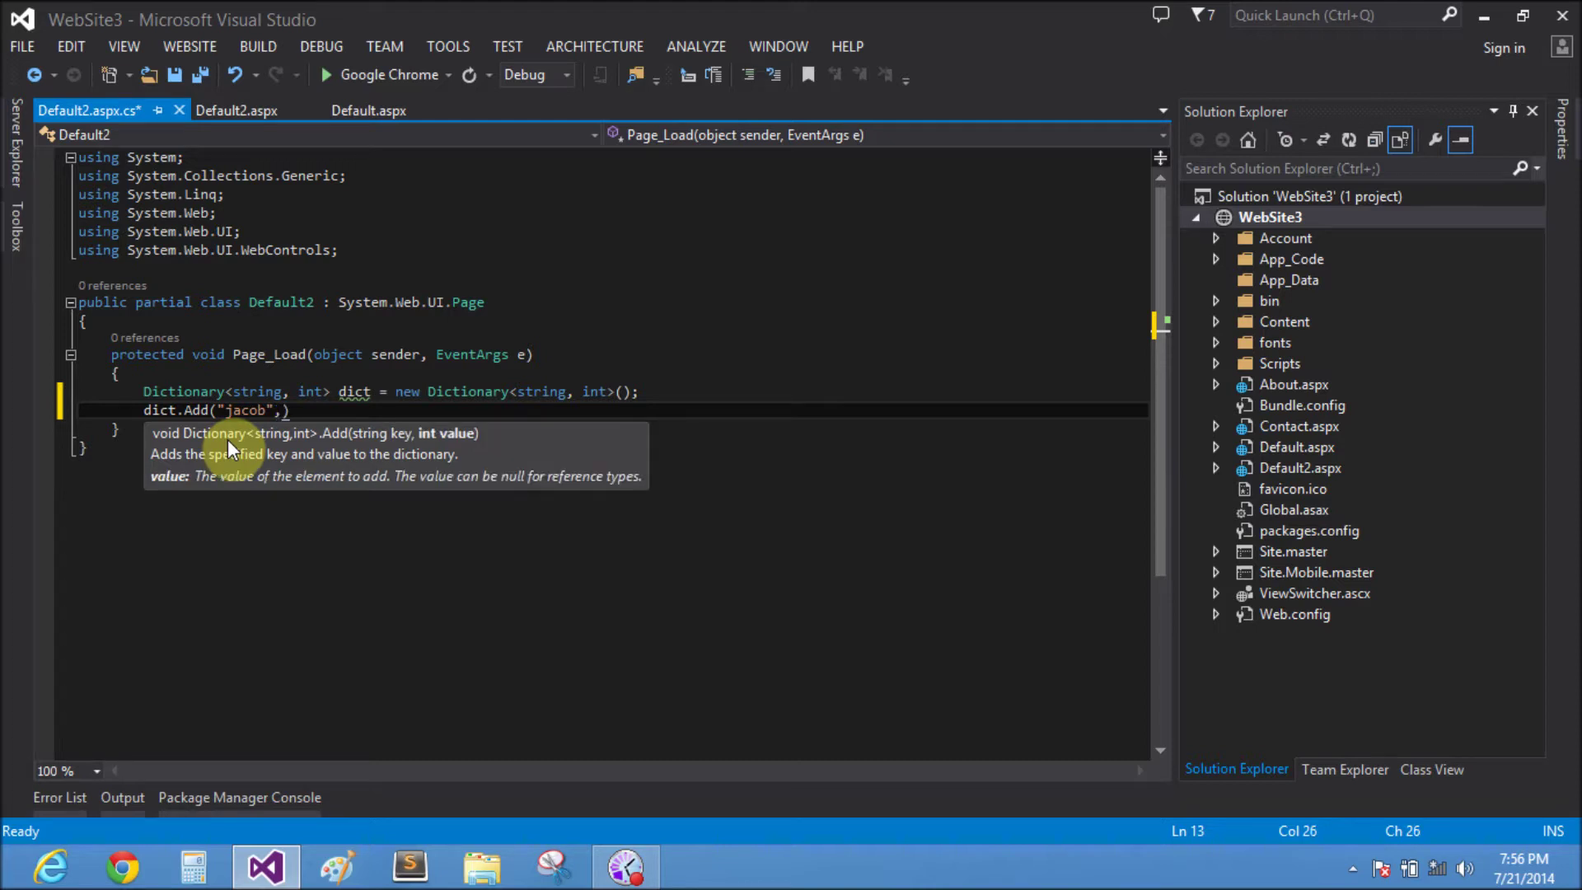
text(27)
key(Right)
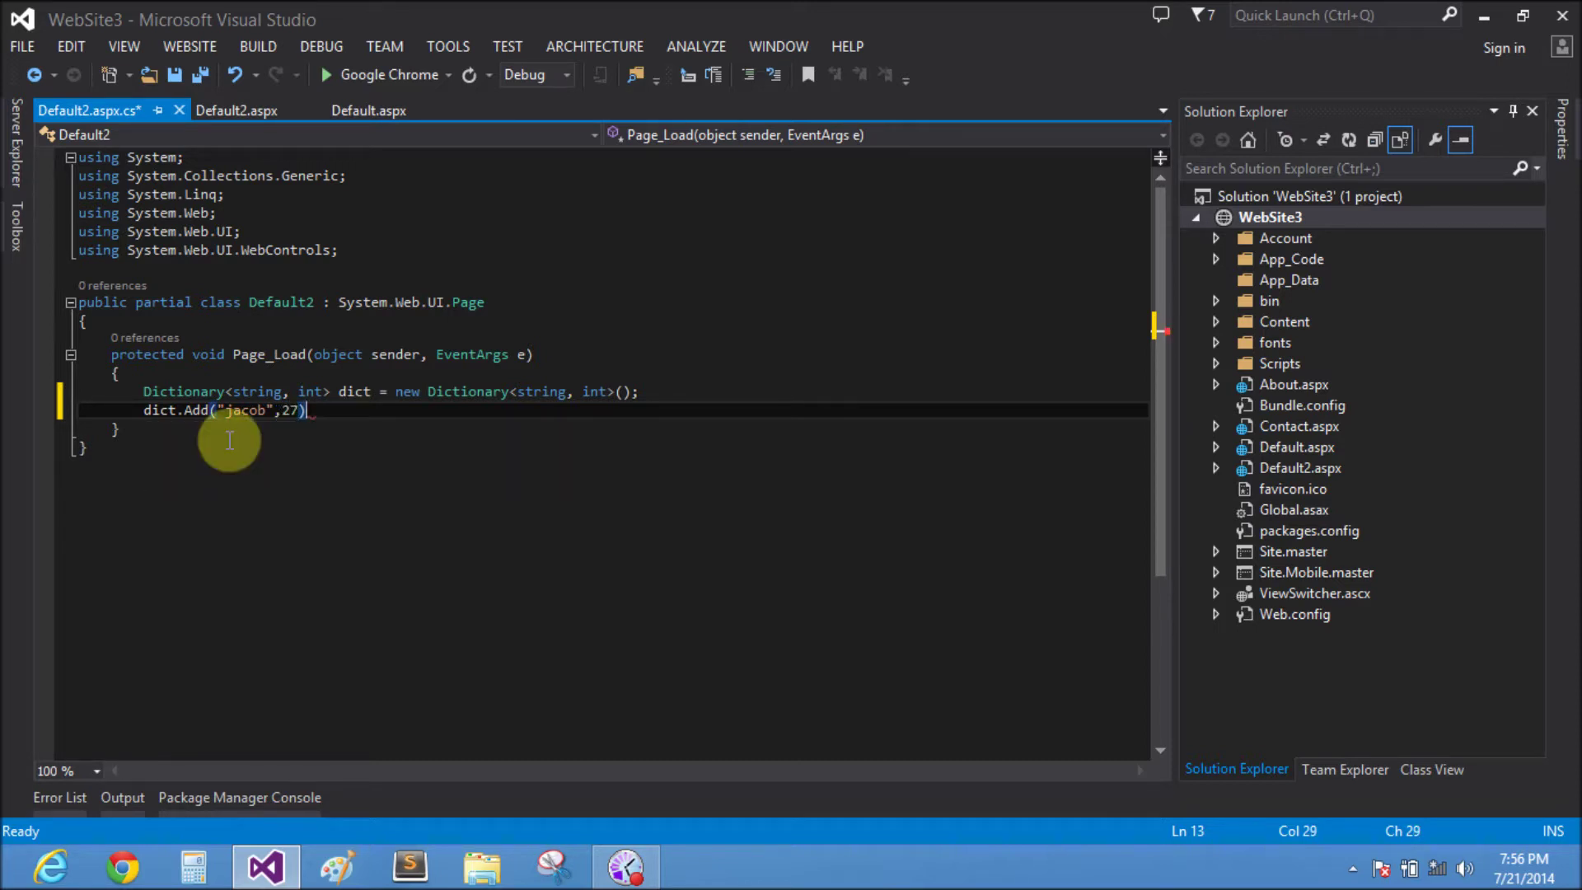
text(;)
key(Return)
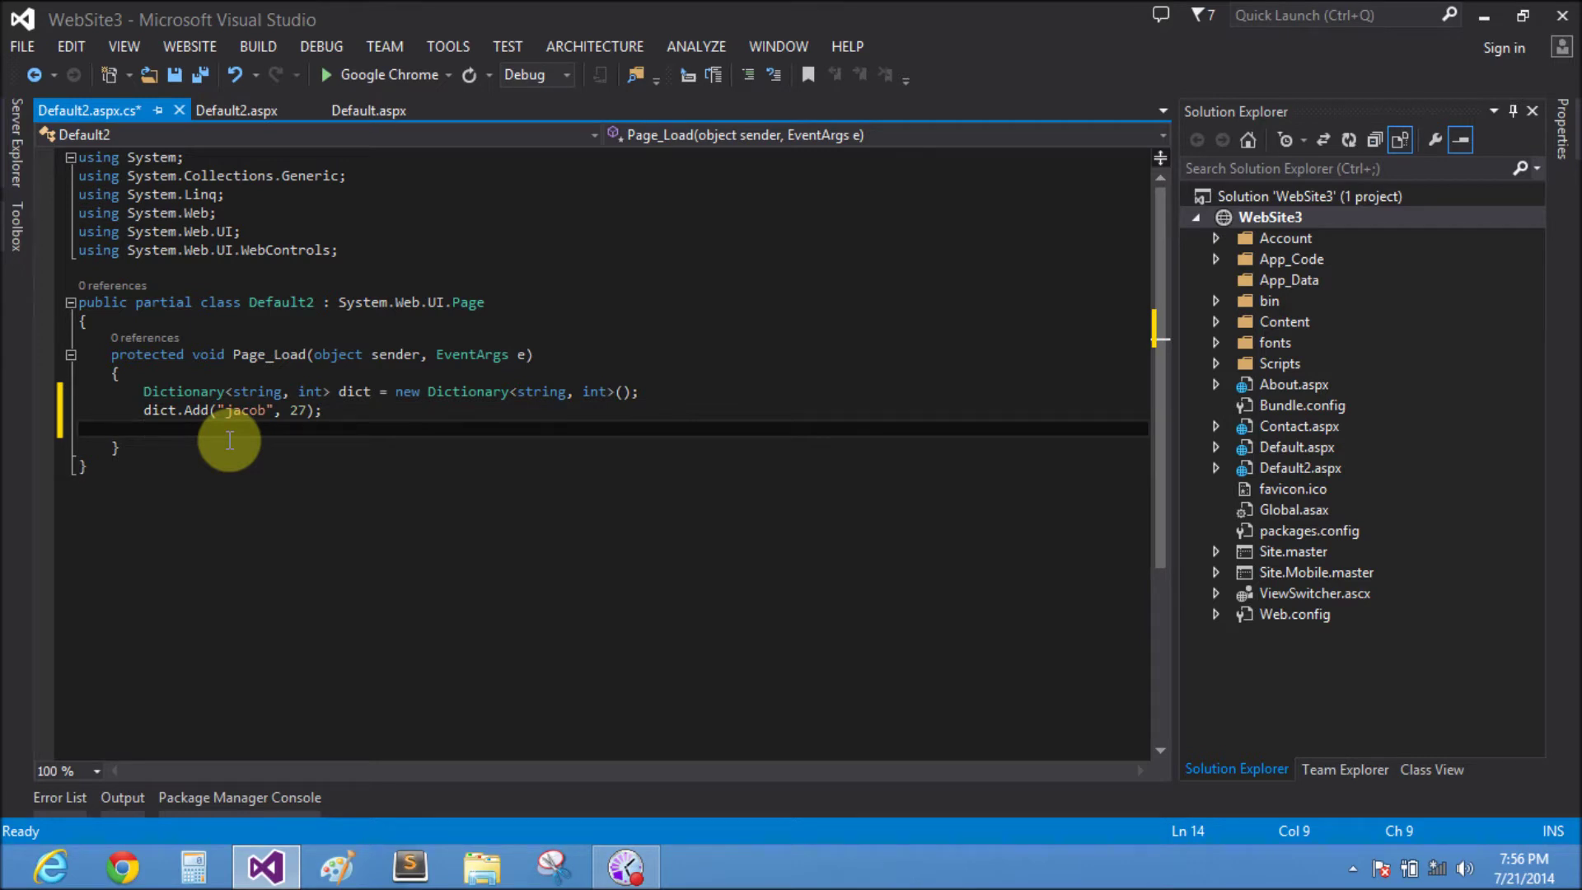
text(dict.)
text(A)
key(Tab)
text(()
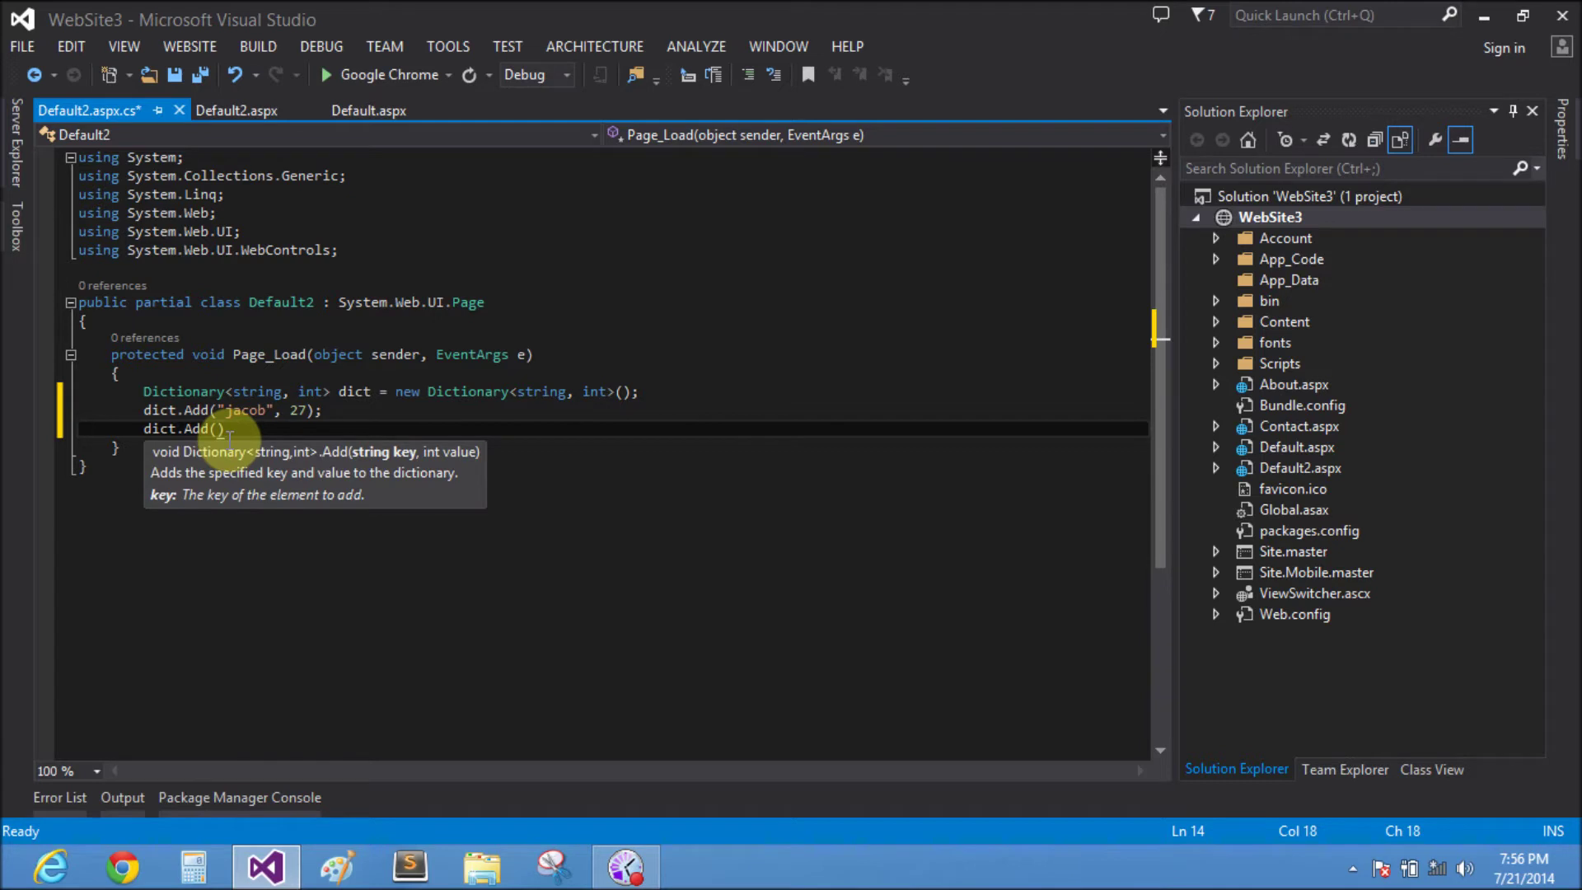
text("s)
text(mith")
text(, 28)
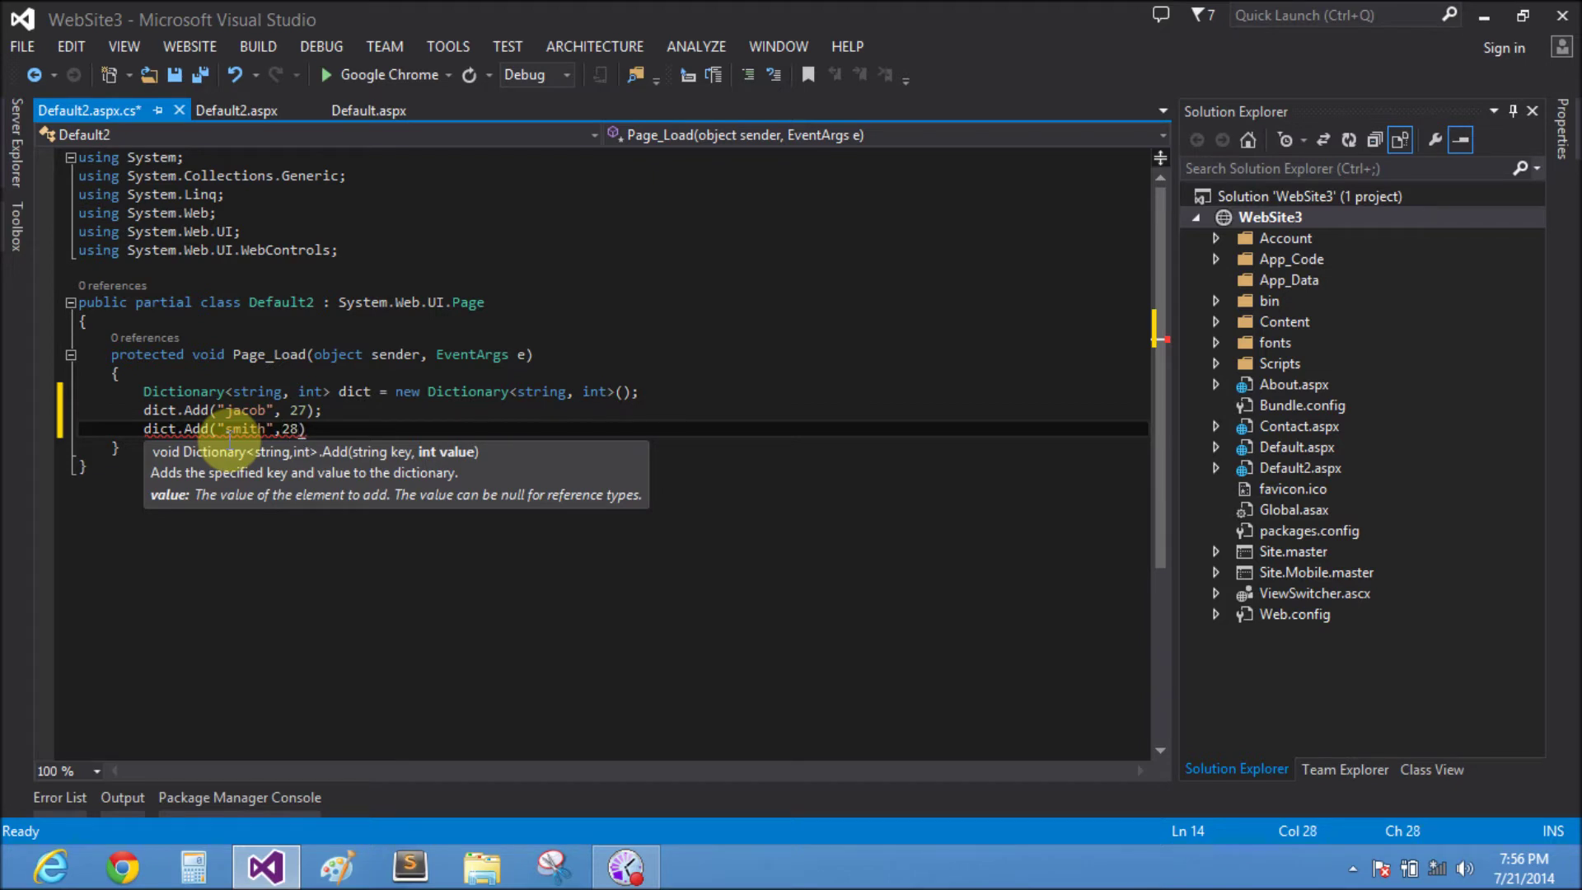
text();)
key(Return)
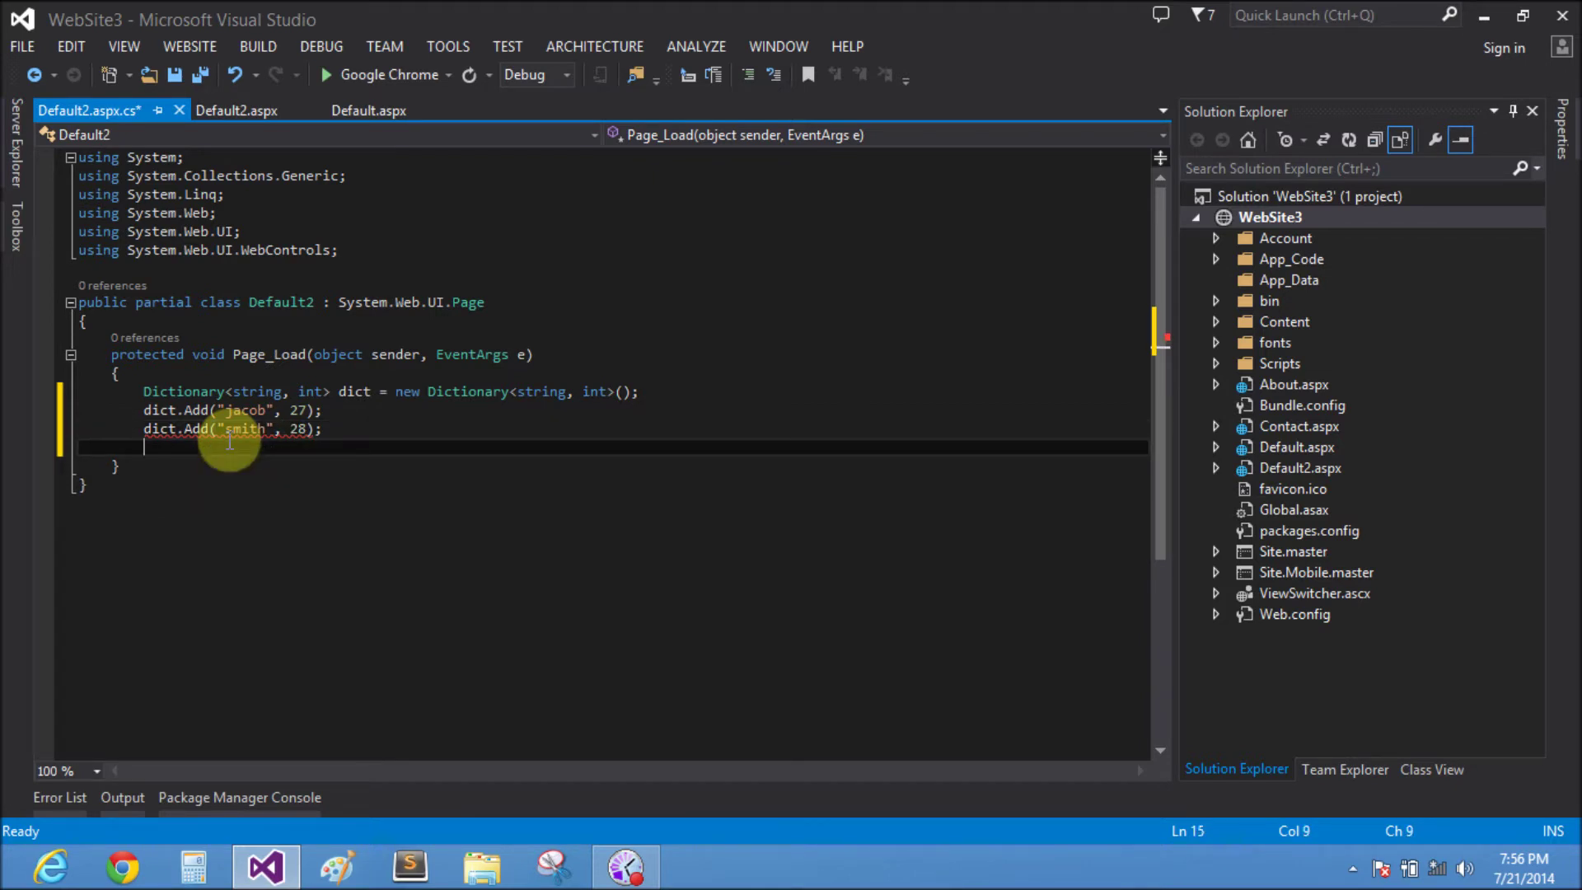
text(g)
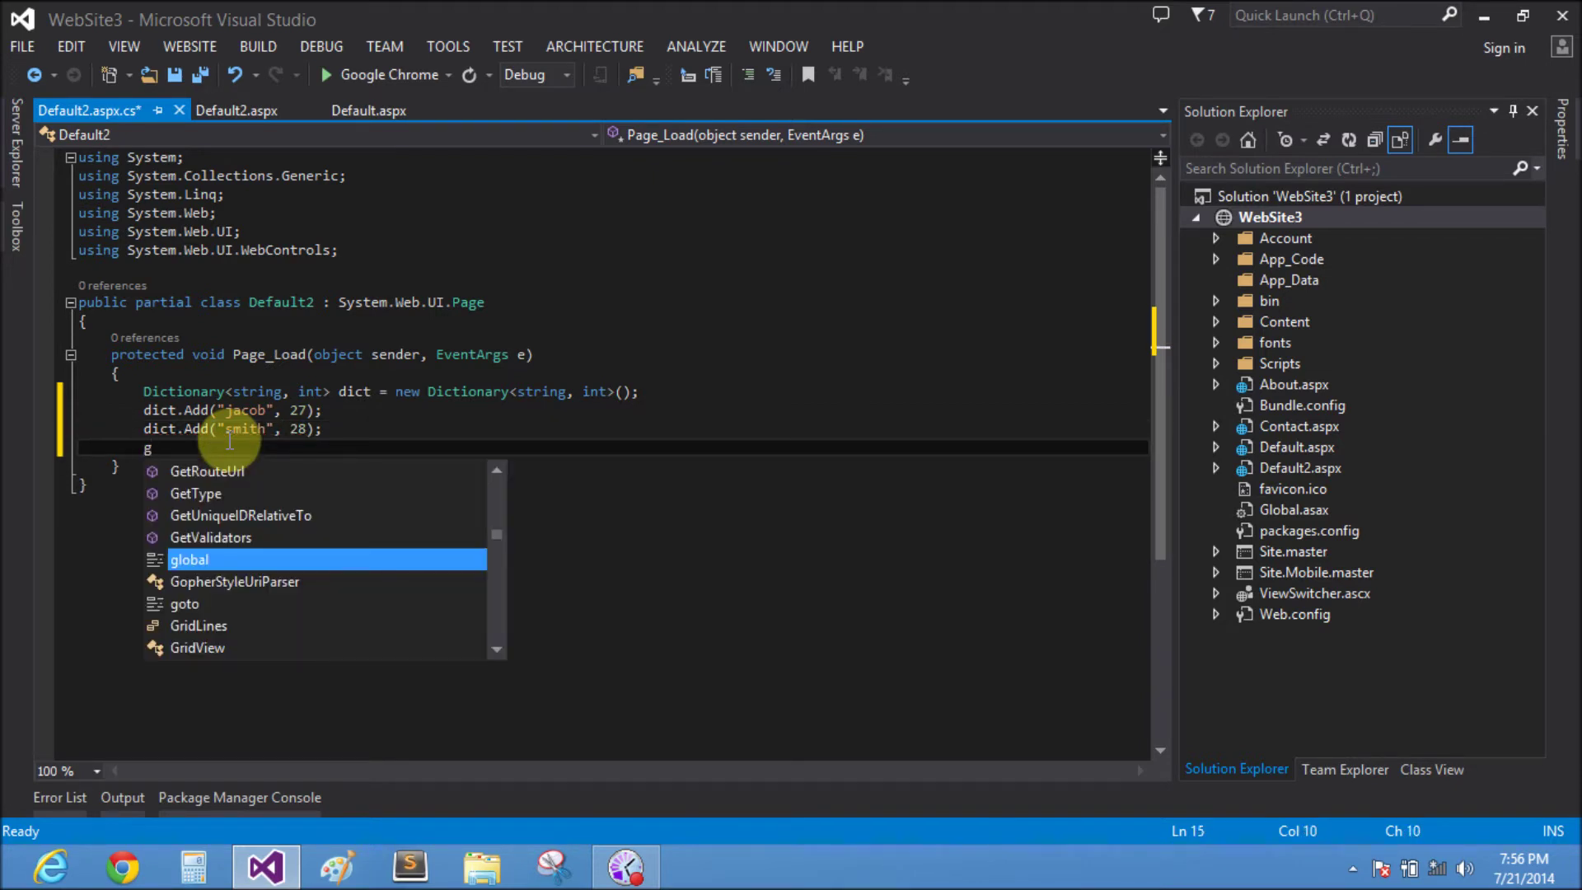
text(rid)
Write 'GridView1.DataSource = dict;' and 'GridView1.DataBind();' in Page_Load
key(Down)
key(Down)
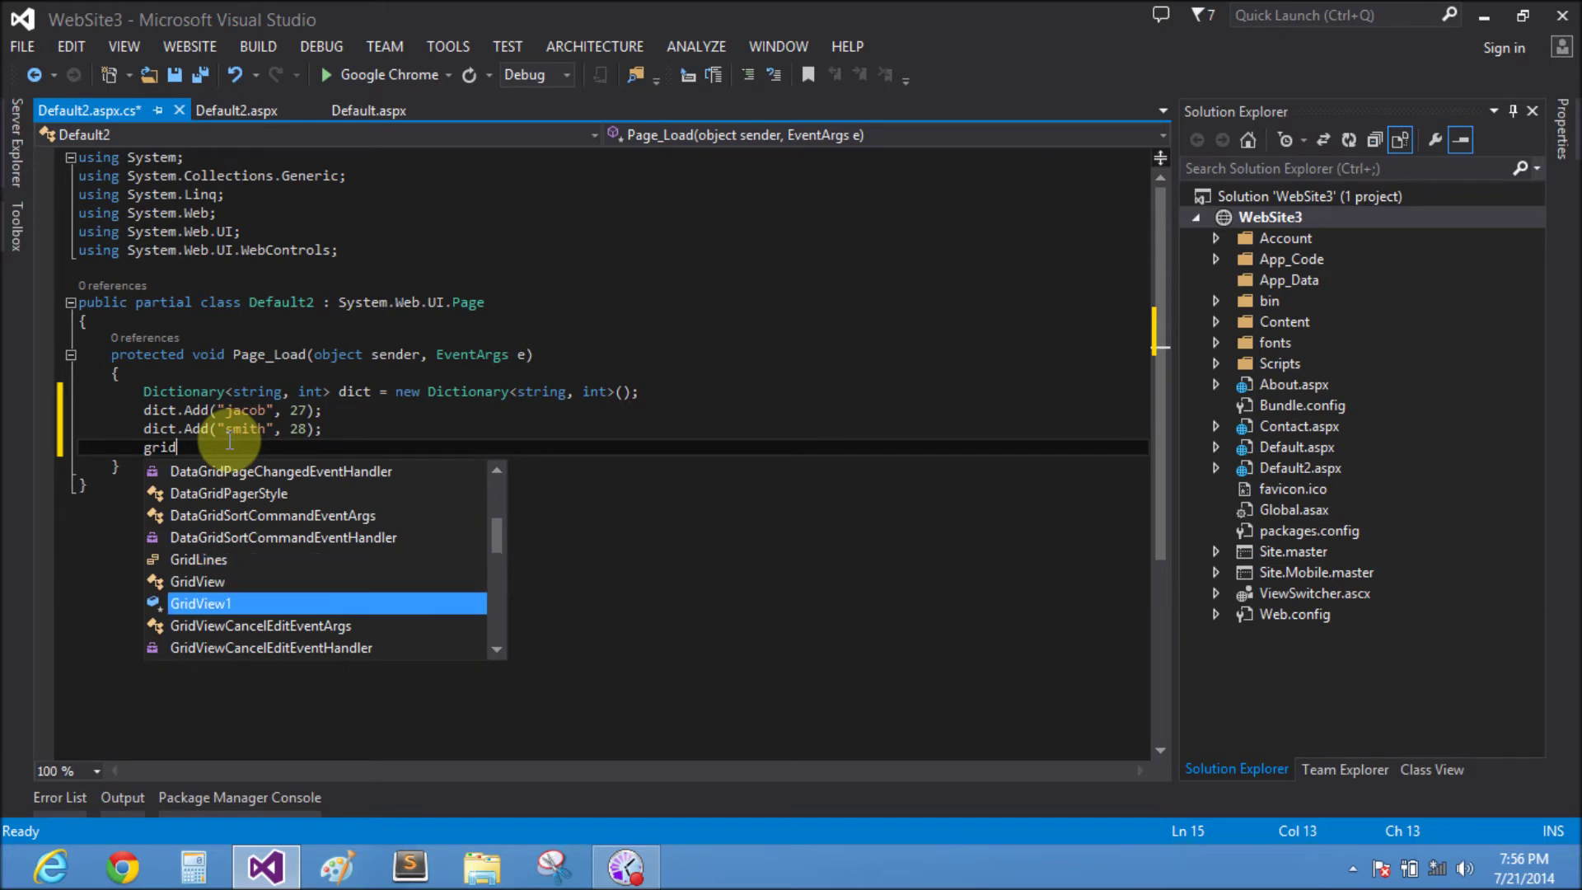
key(space)
text(.)
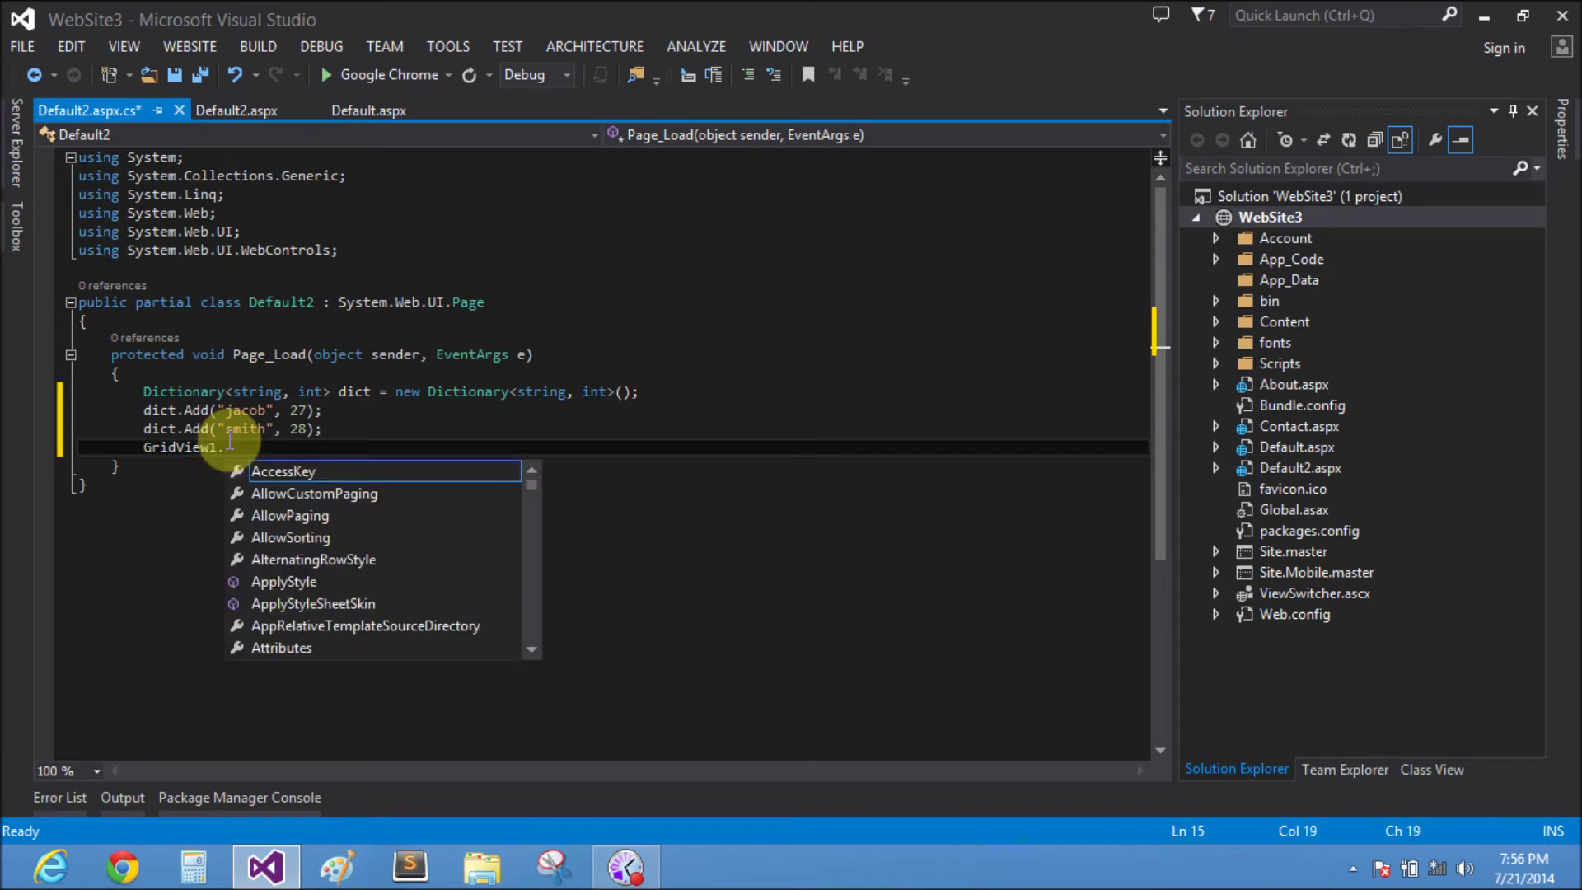
text(datasource)
key(Tab)
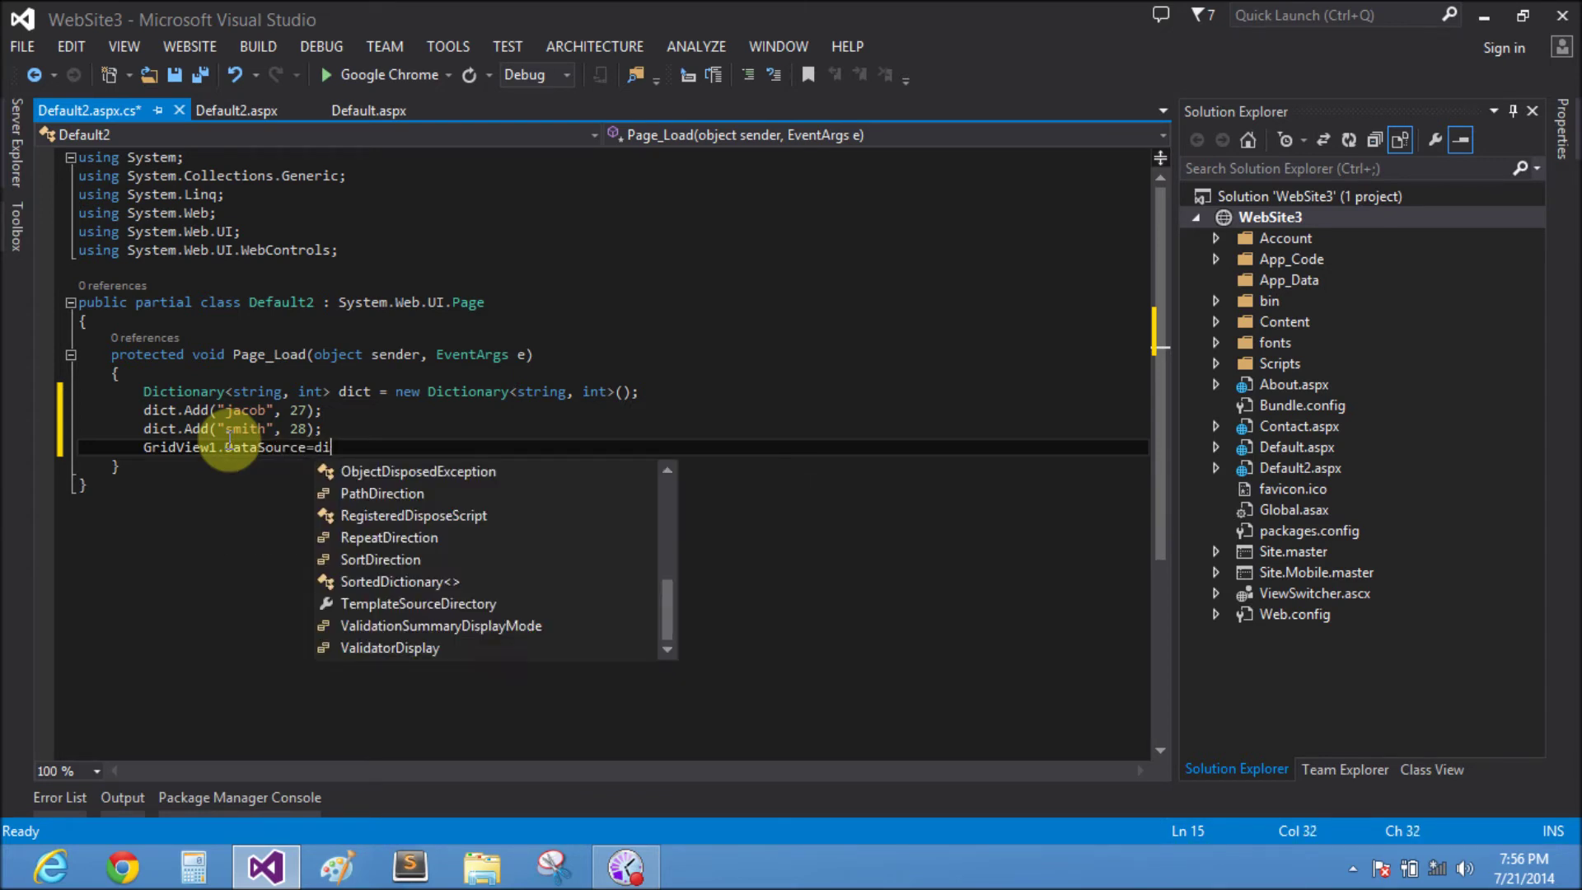
text(dict;)
key(Return)
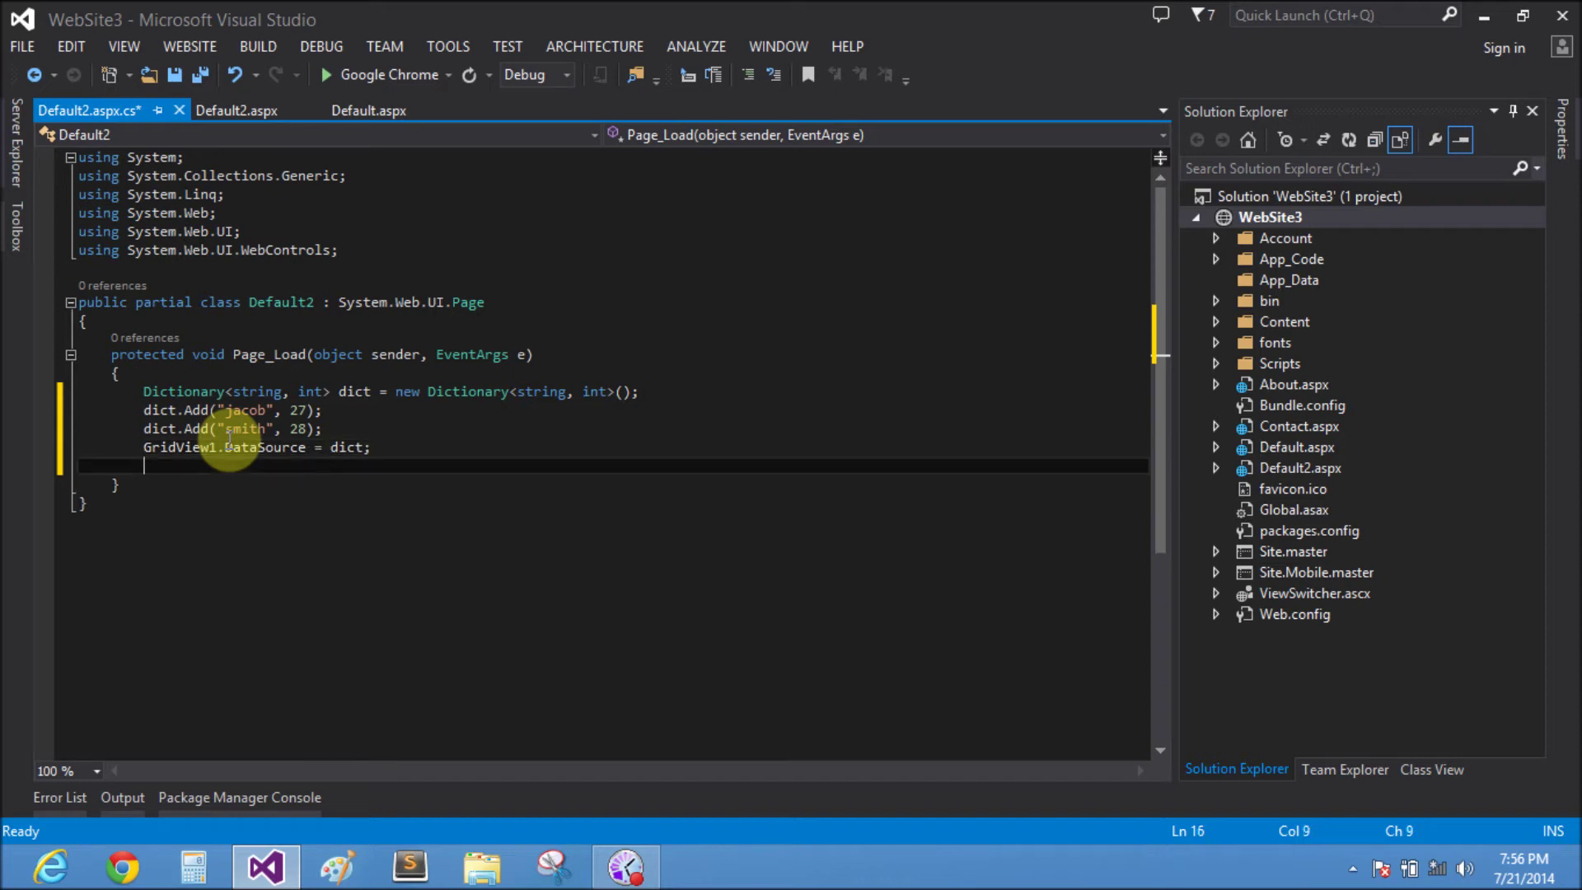
text(GridVi)
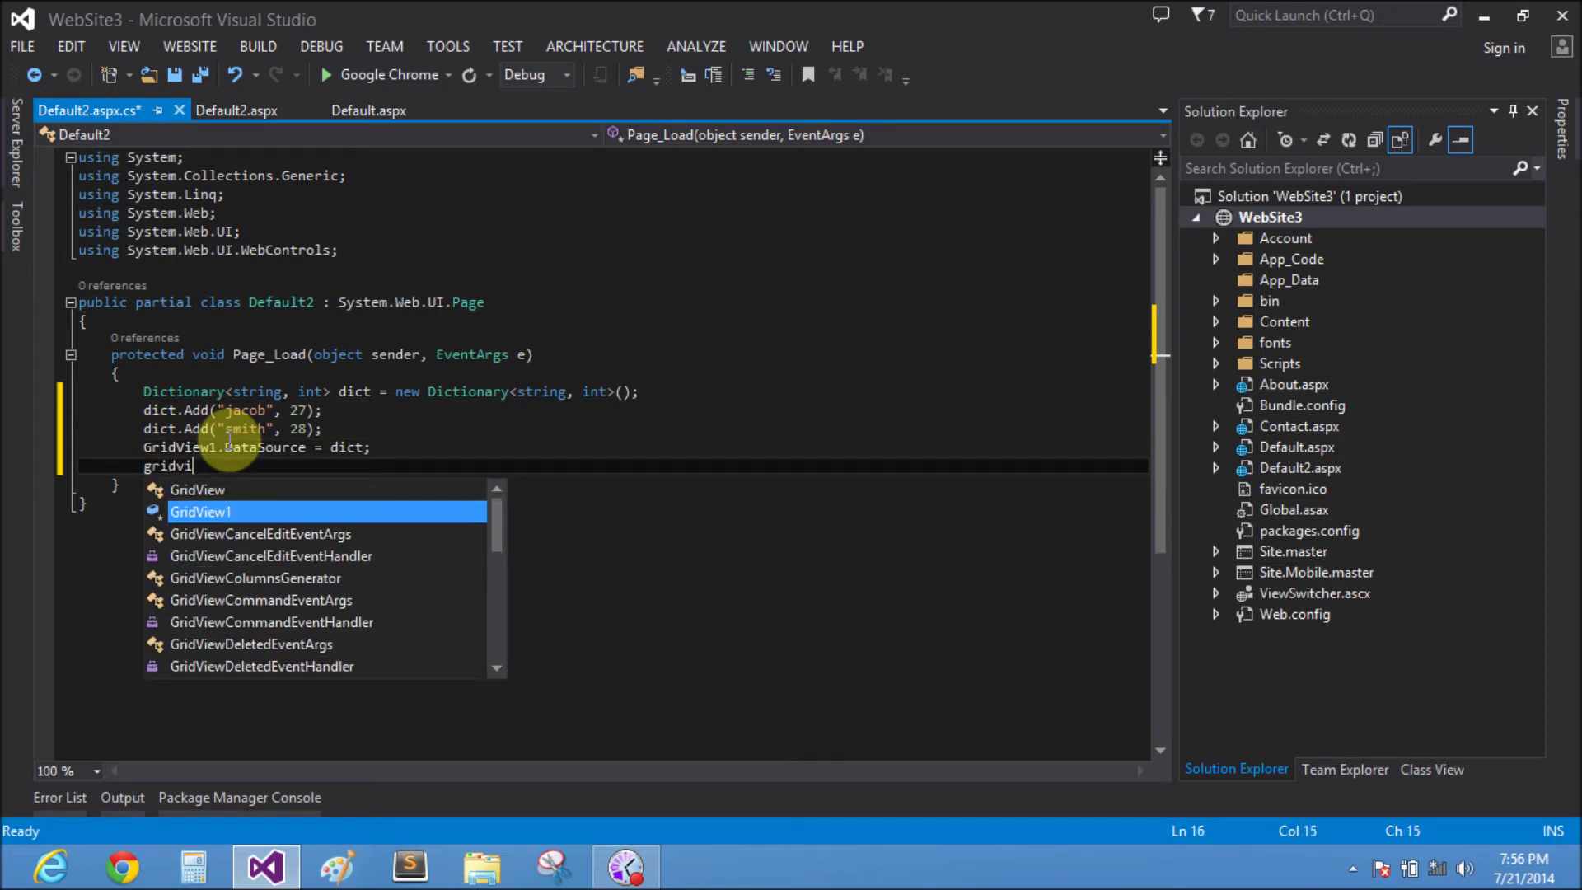
text(ew1.)
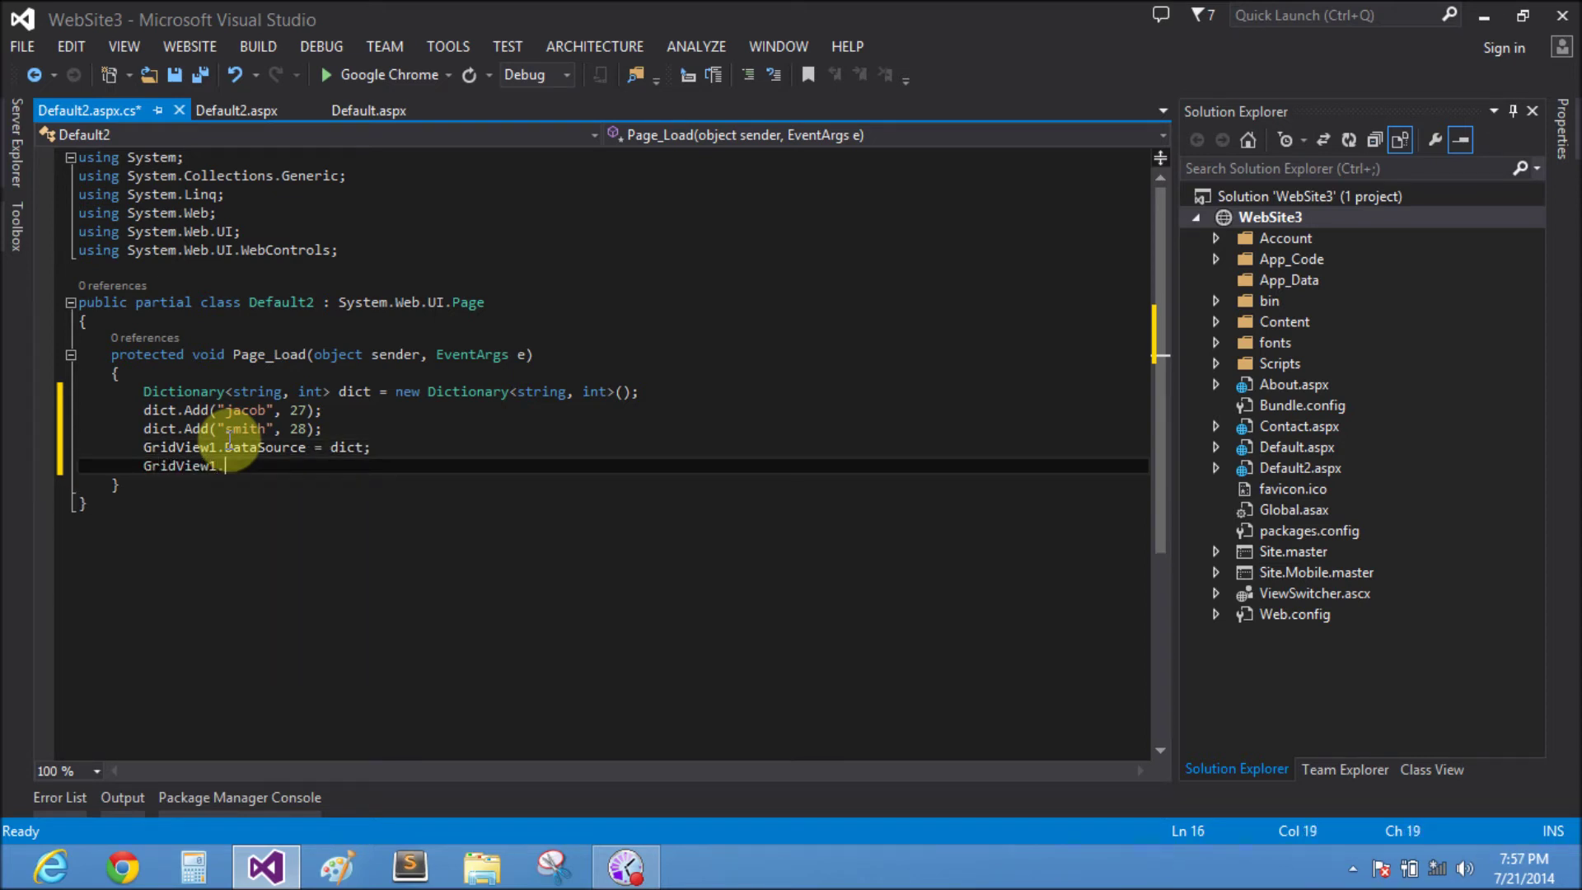
text(data)
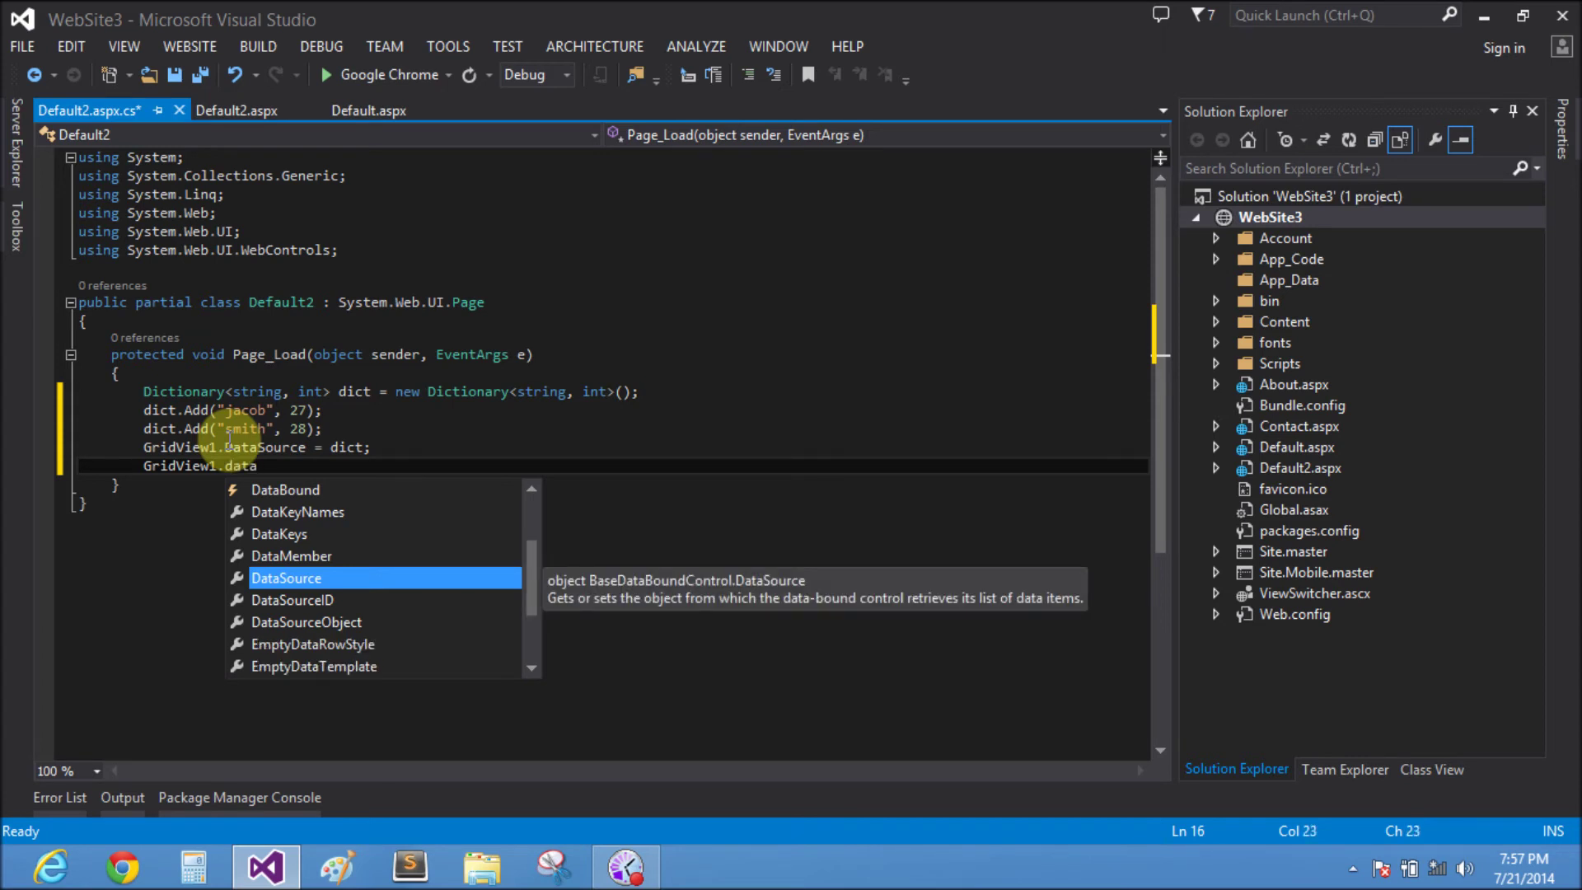
text(bind)
key(Tab)
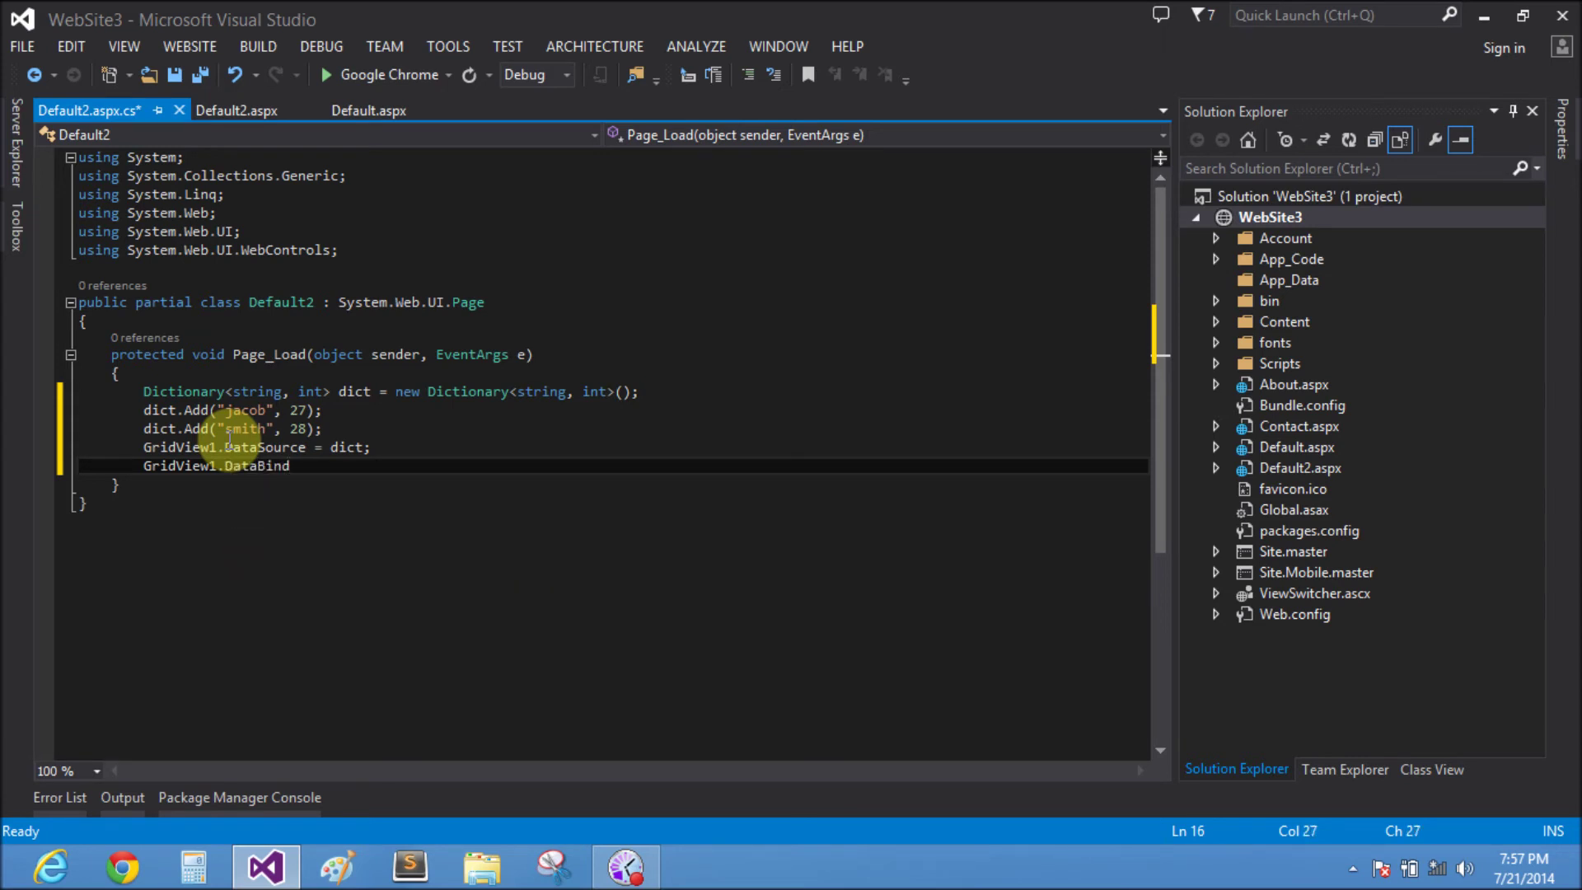
text(();)
Save the code-behind and view Default2.aspx in Google Chrome
click(172, 76)
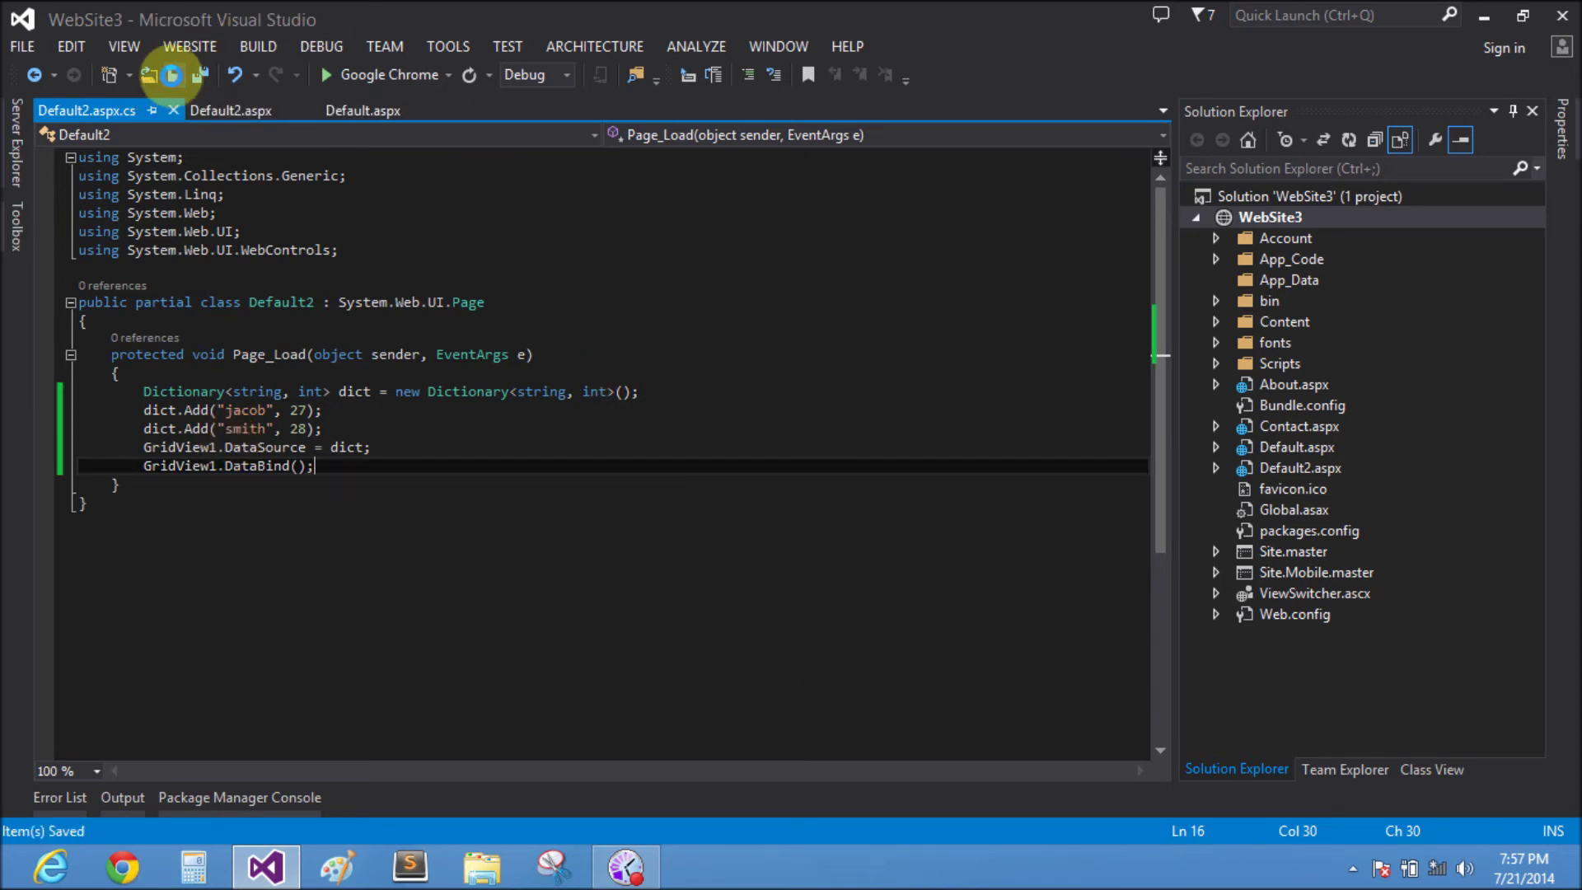
click(238, 109)
right_click(267, 363)
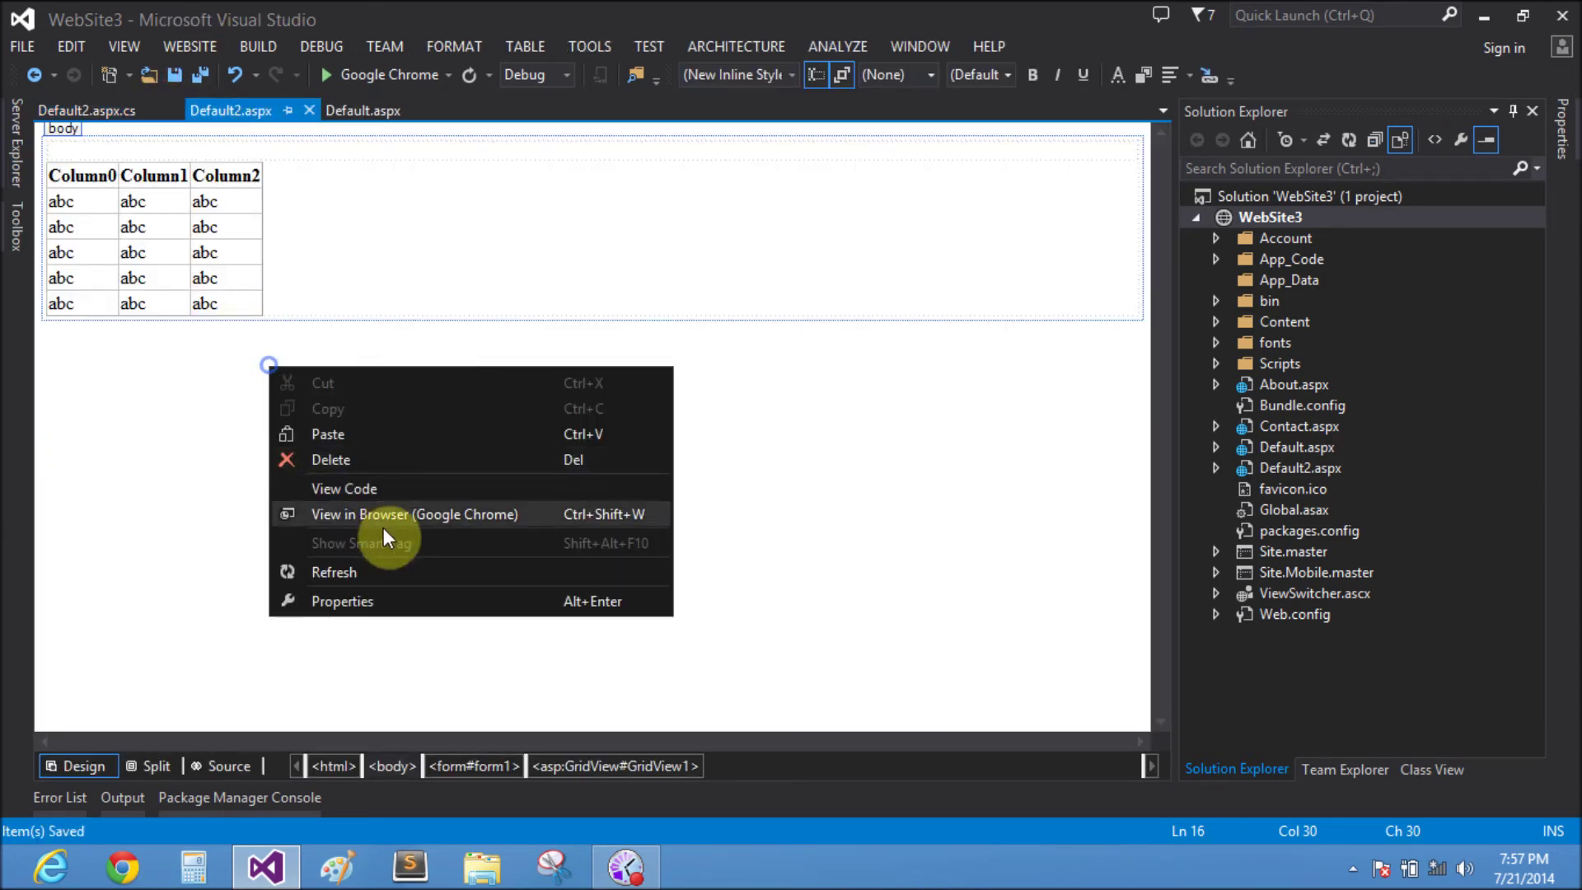
click(393, 516)
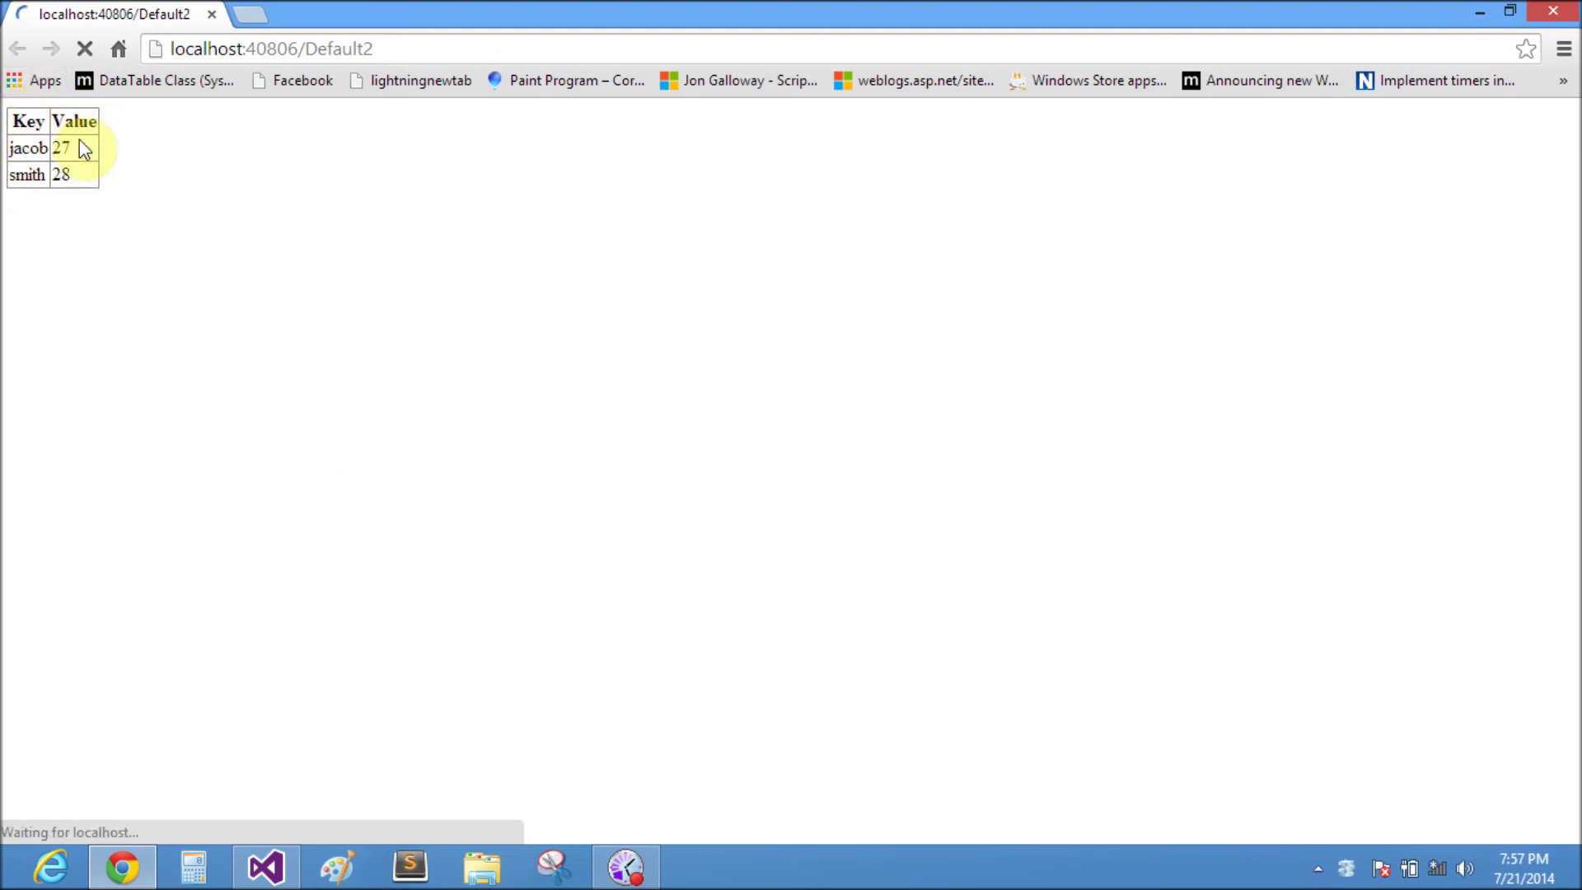
Inspect the rendered Key/Value grid listing jacob 27 and smith 28 in Chrome
drag(41, 148, 10, 125)
click(62, 224)
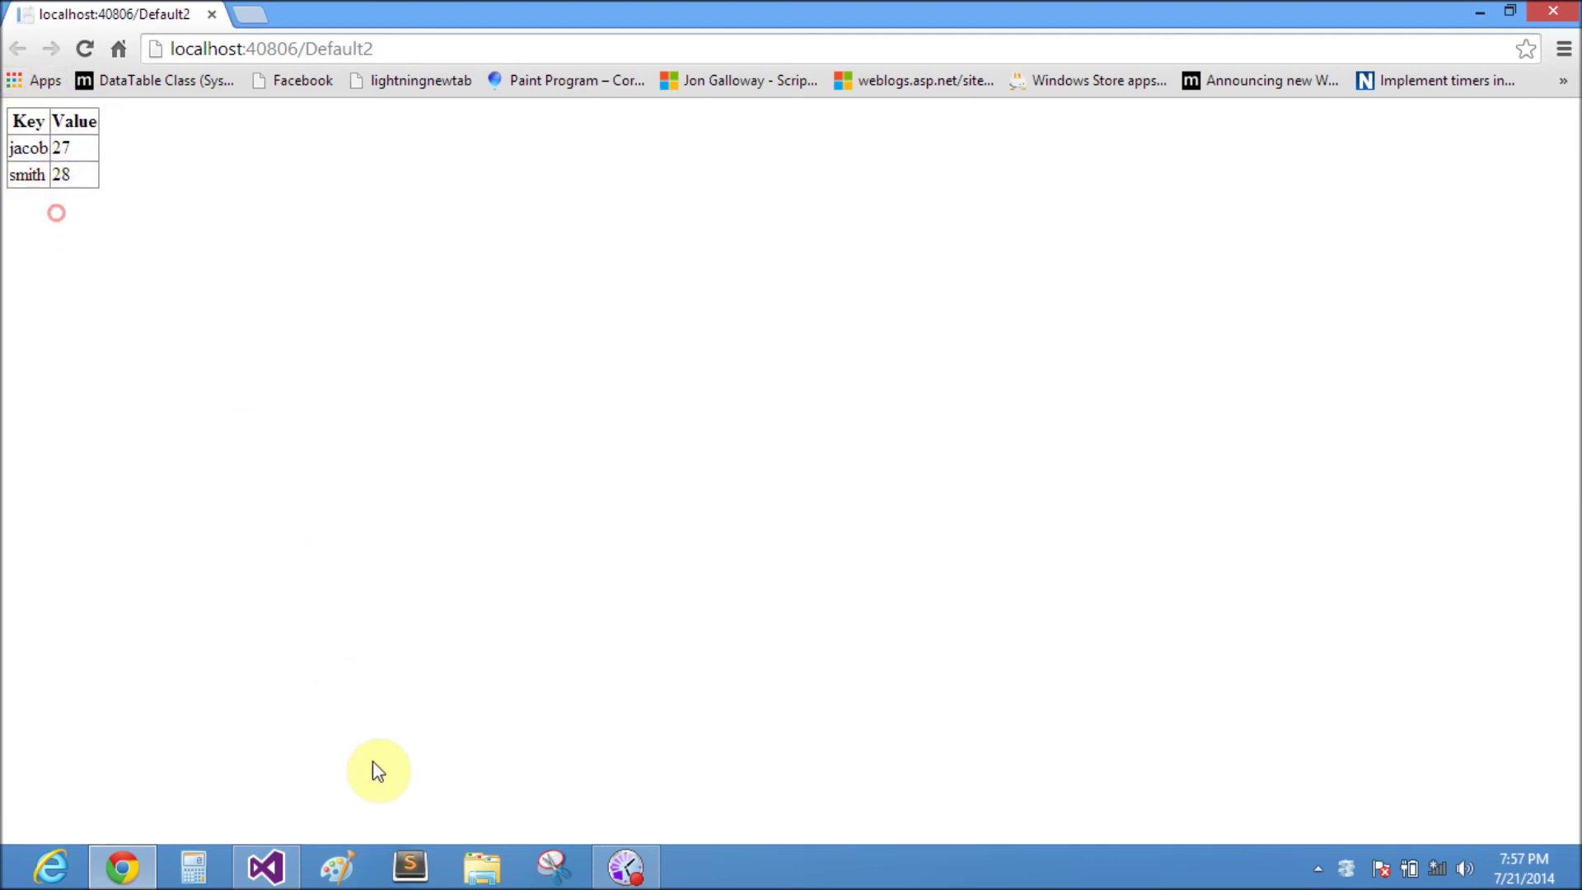
click(626, 866)
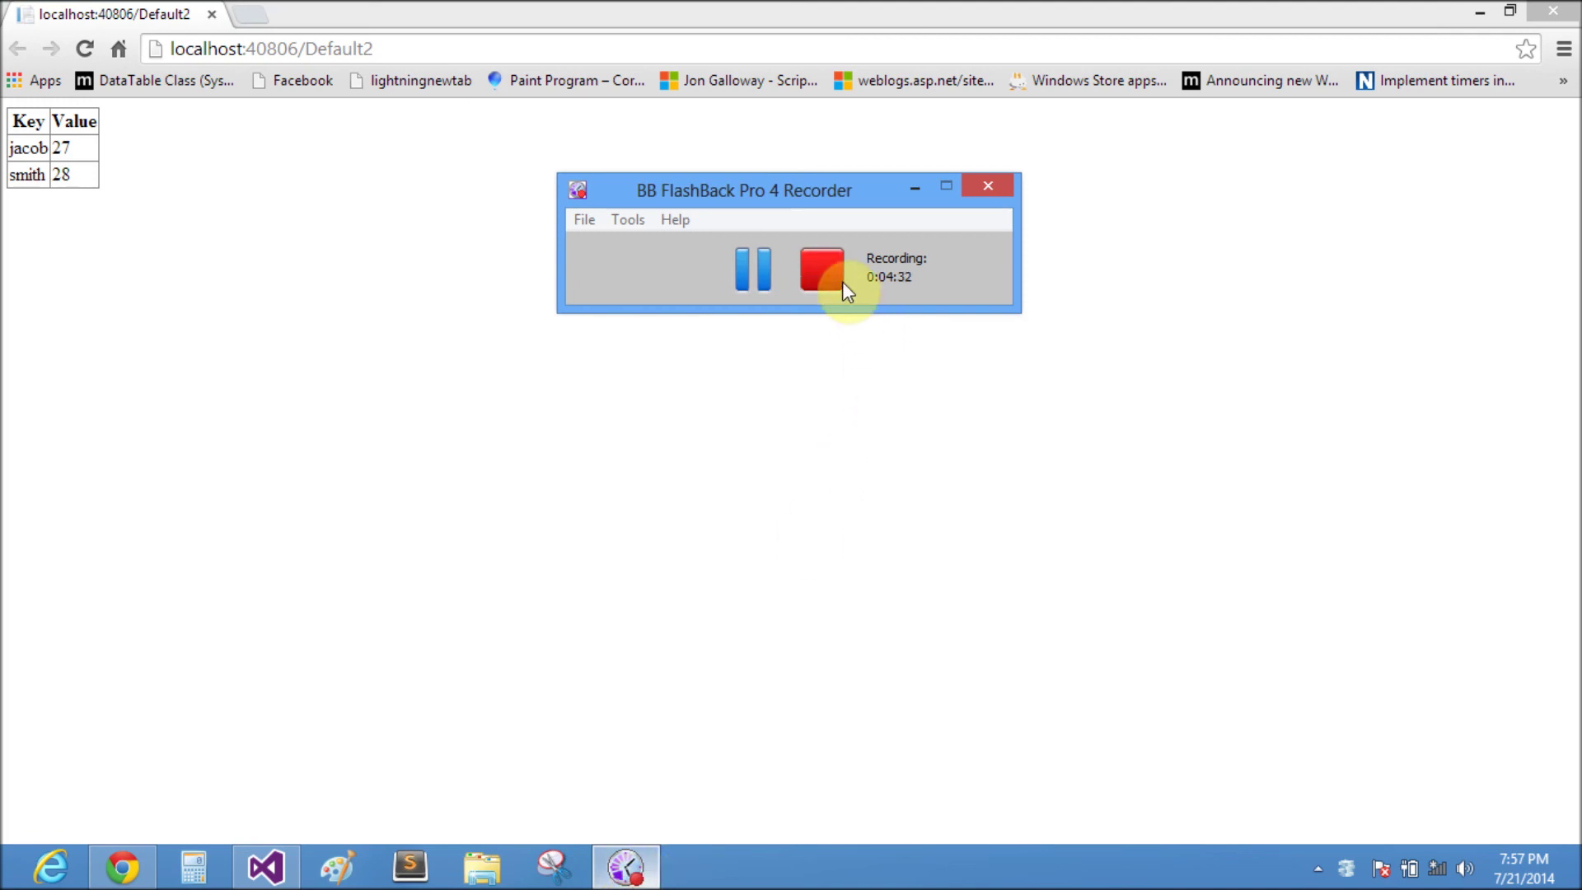